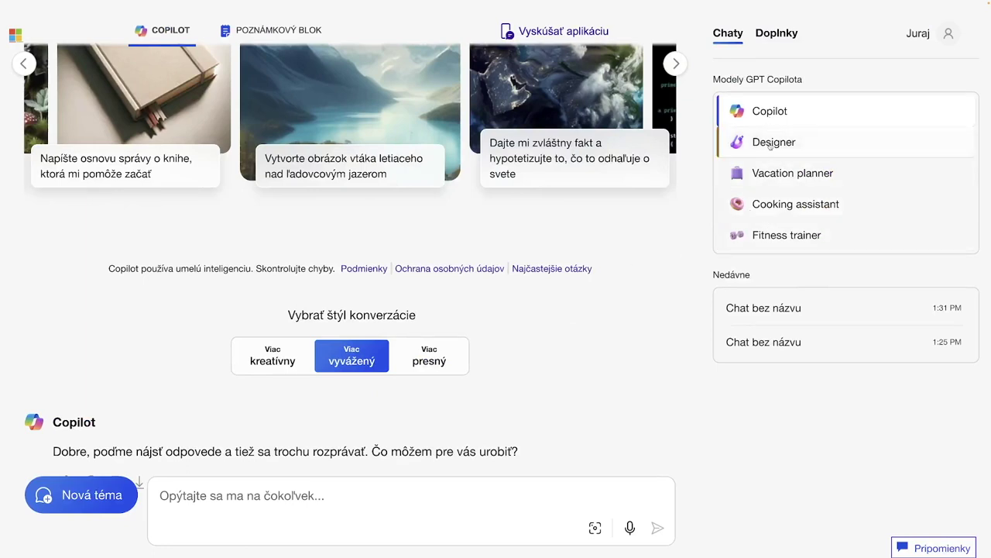
Step: Look at the Designer model, return to Copilot, and set the conversation style to Viac kreatívny
click(769, 144)
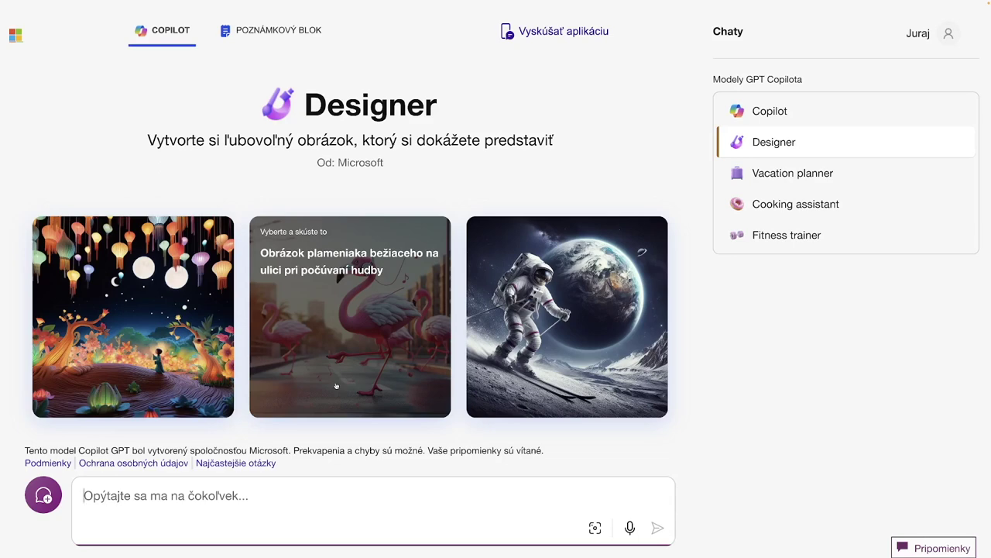
click(772, 110)
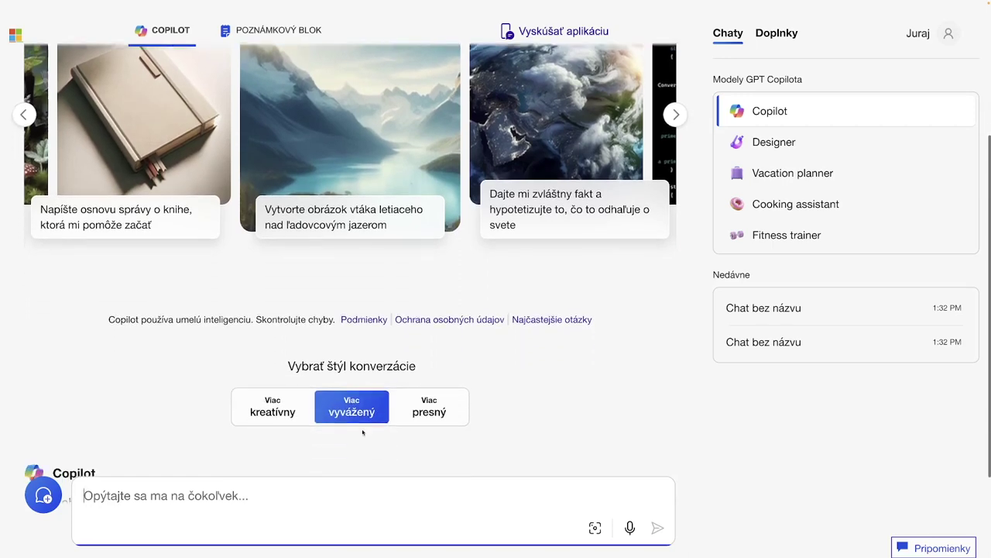
click(280, 334)
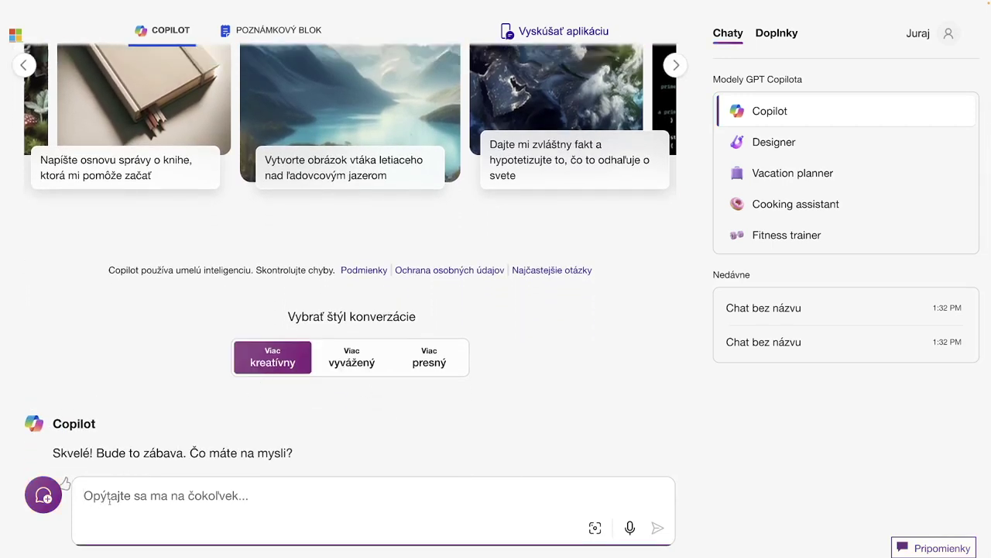
Step: Send Copilot the prompt "Napíš 1 verš o plameniakovi bežiacom na ulici pri počúvaní hudby."
text(Napíš )
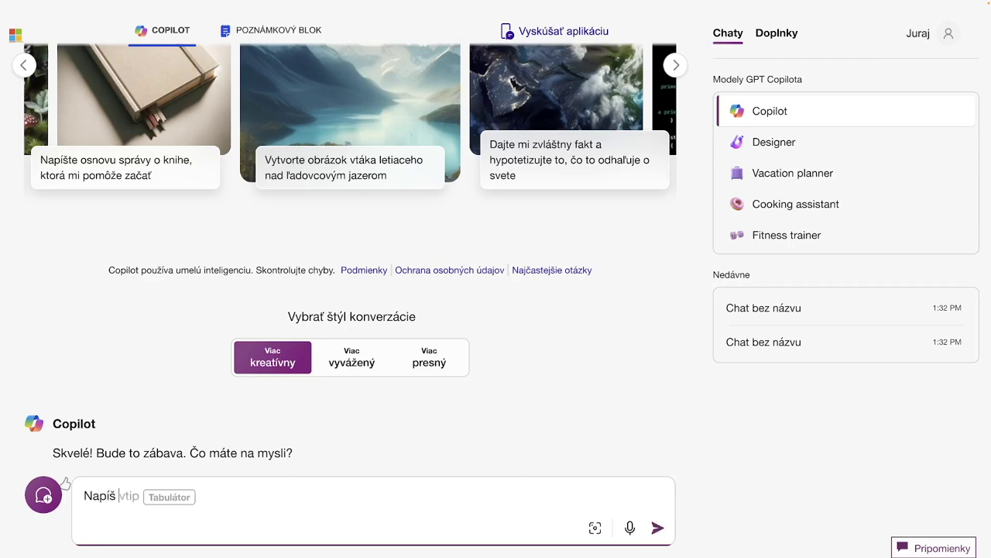
text(1 ve)
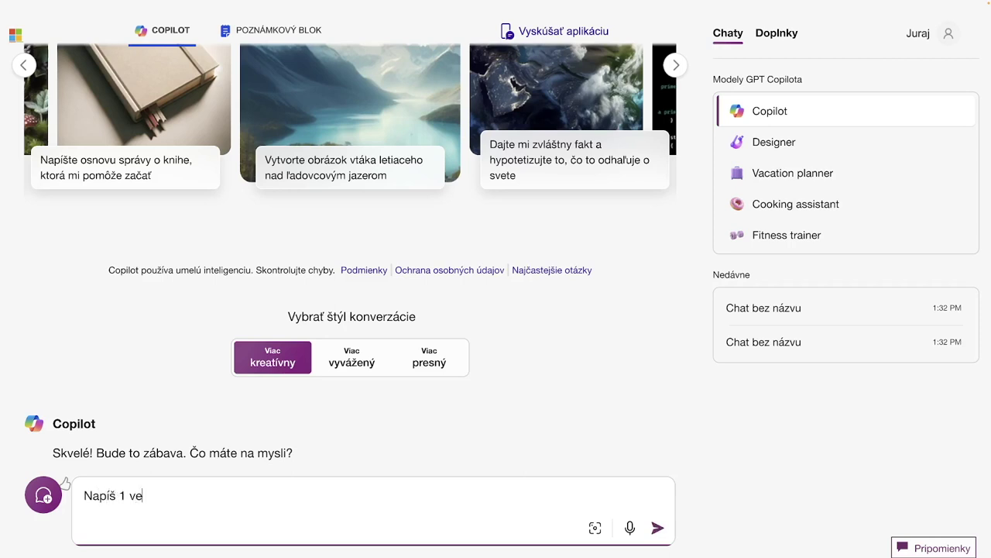
text(rš)
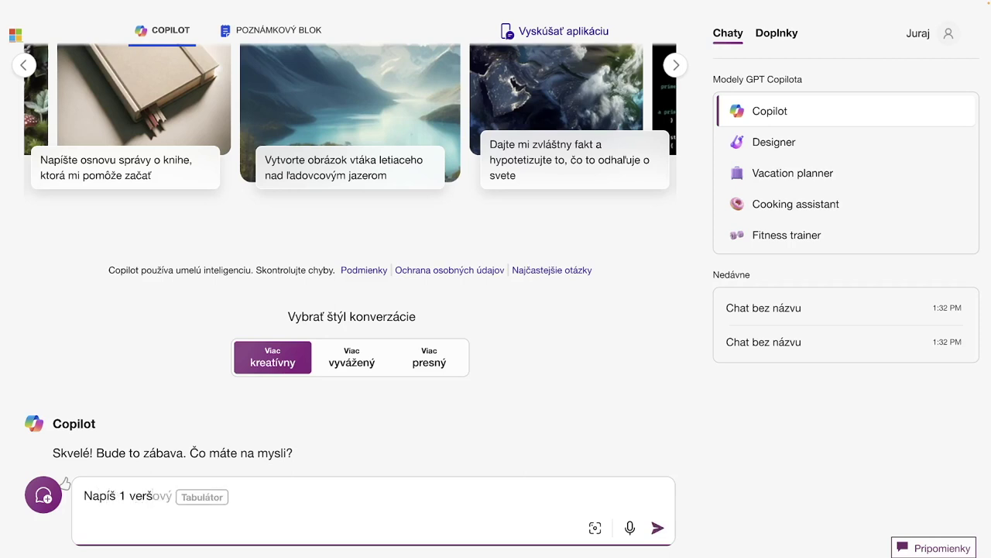
text( o plameniakovi)
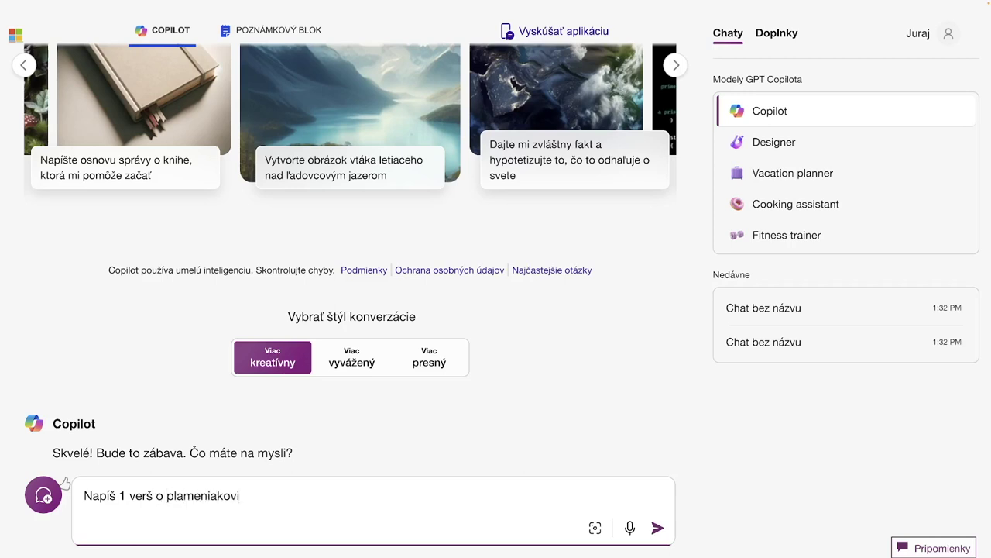
text( be)
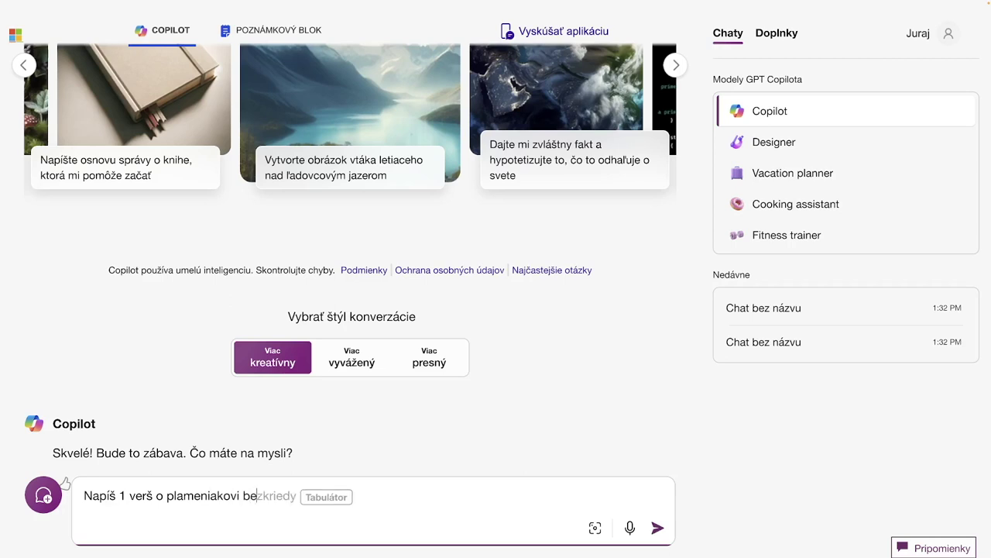
text(žiacom )
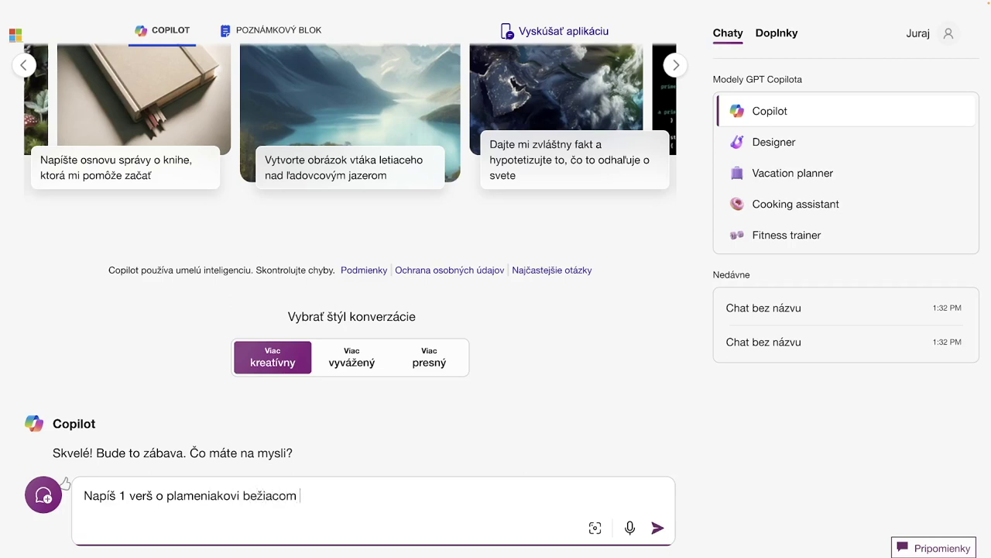
text(na ul)
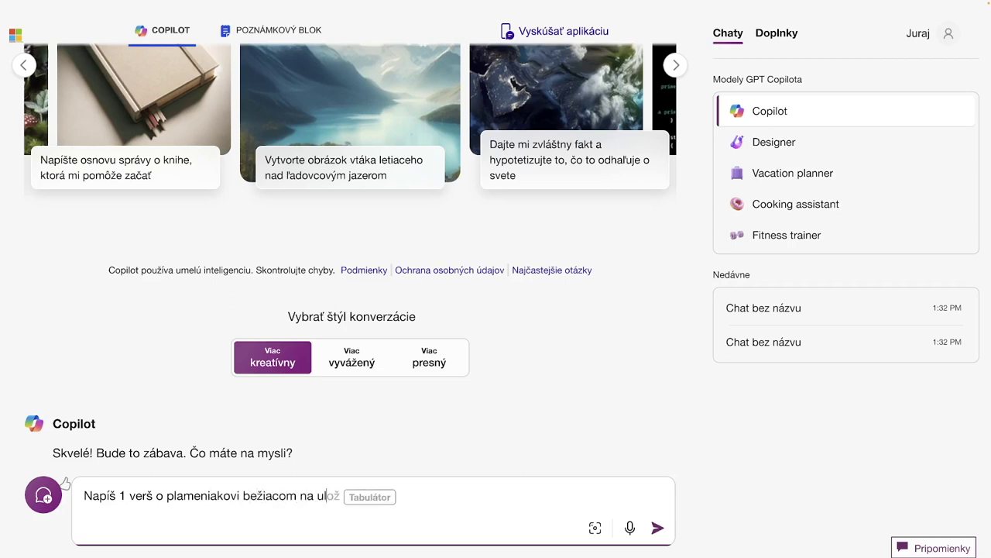
text(ici pri )
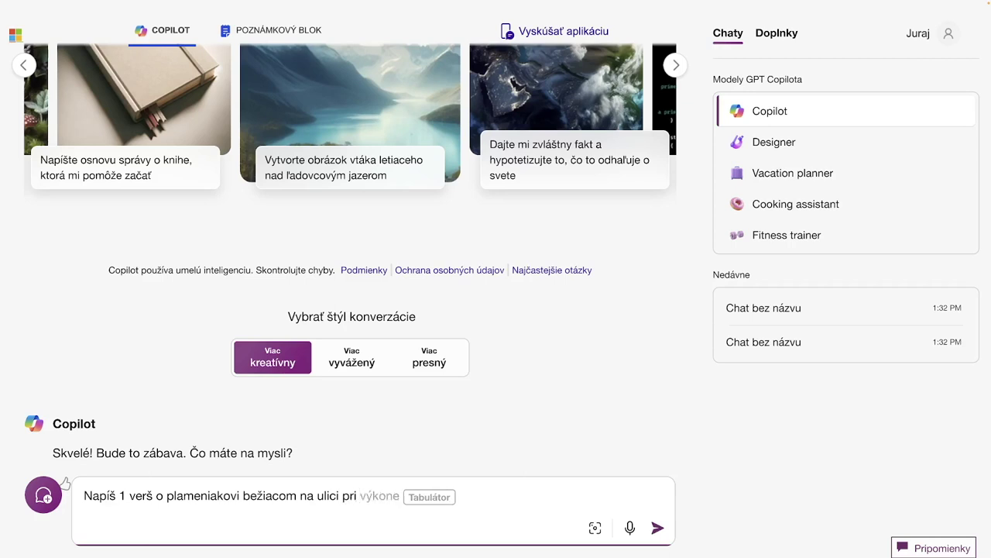
text(počúvaní)
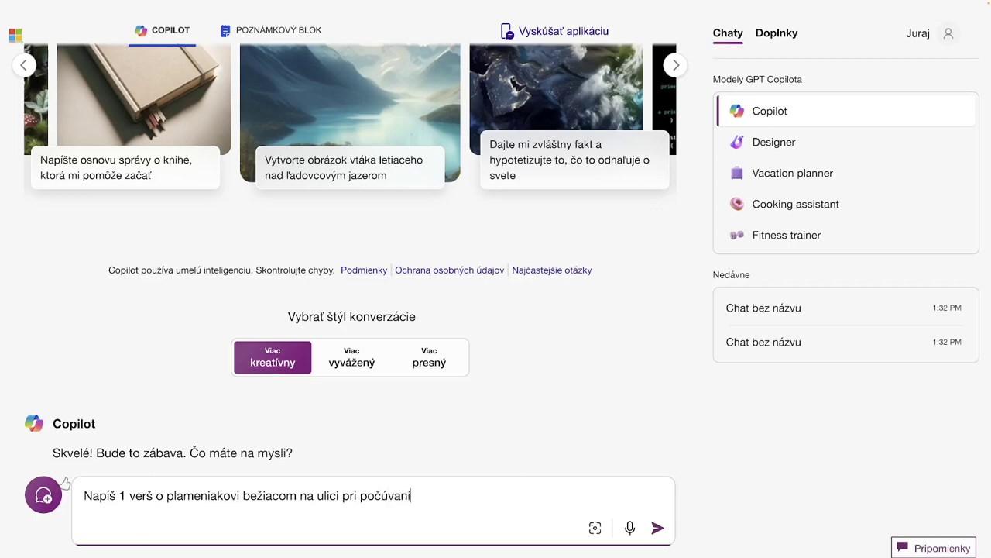
text( hu)
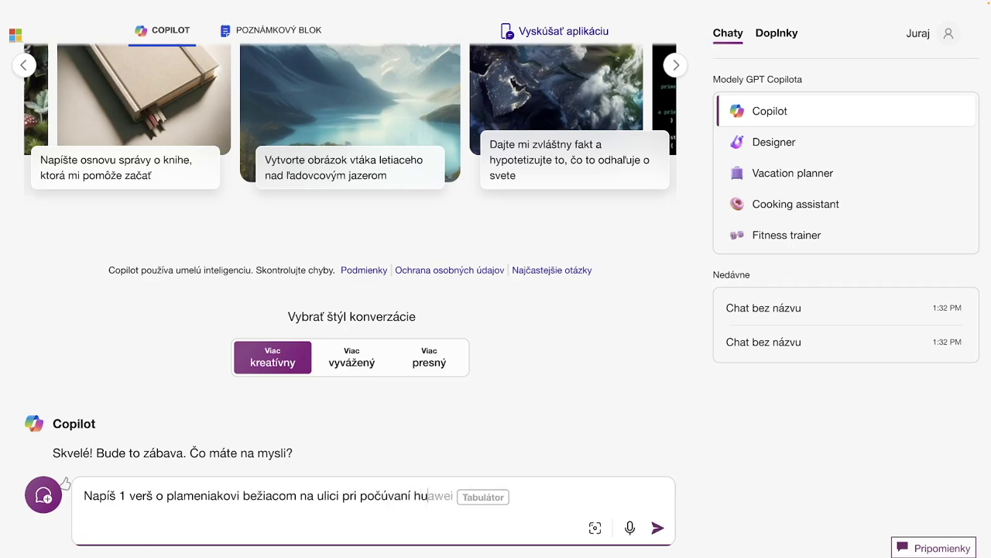
text(dby.)
key(Return)
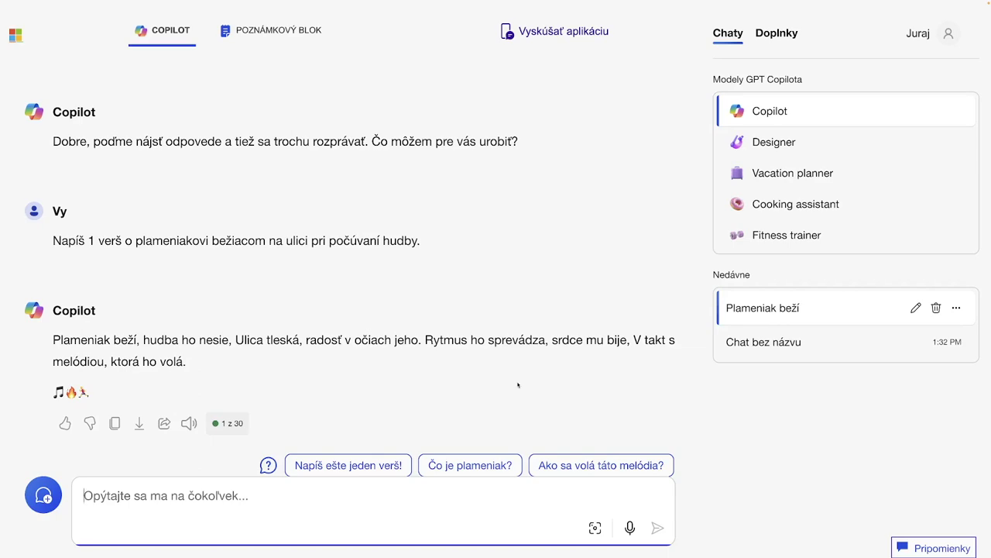
Step: Generate images in Designer from the sample prompt of a flamingo running on the street while listening to music
click(774, 142)
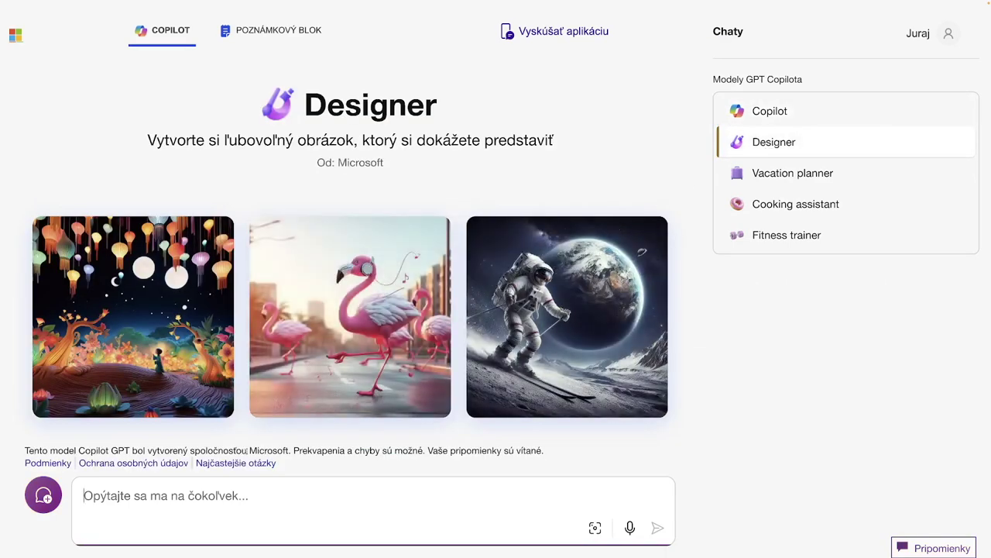
click(346, 297)
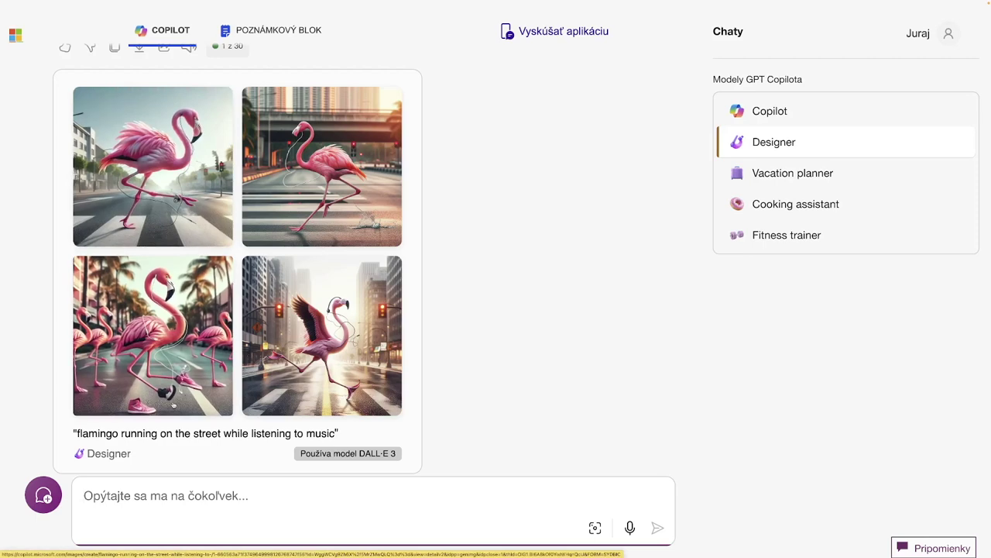
Step: Download all four generated flamingo images one after another and close the image viewer
click(158, 210)
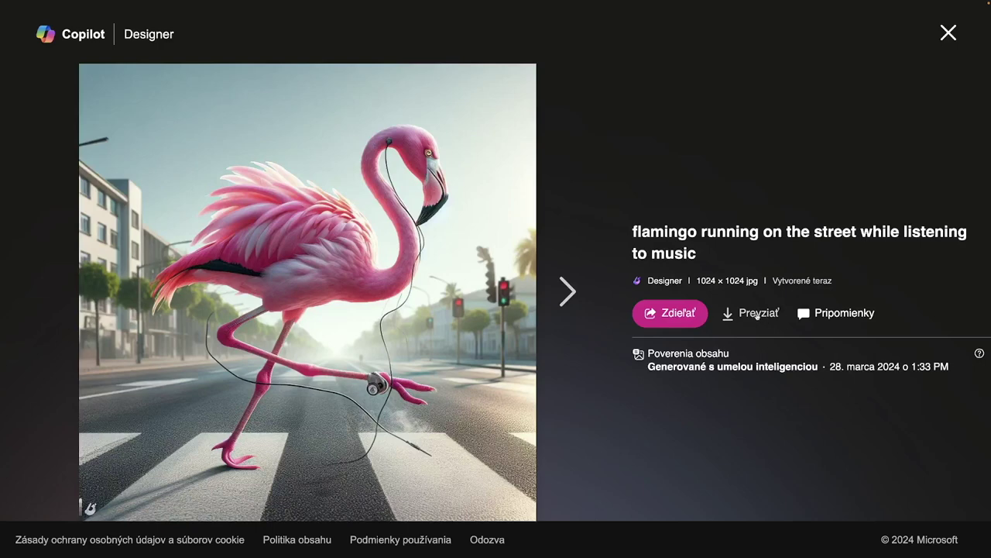
click(756, 315)
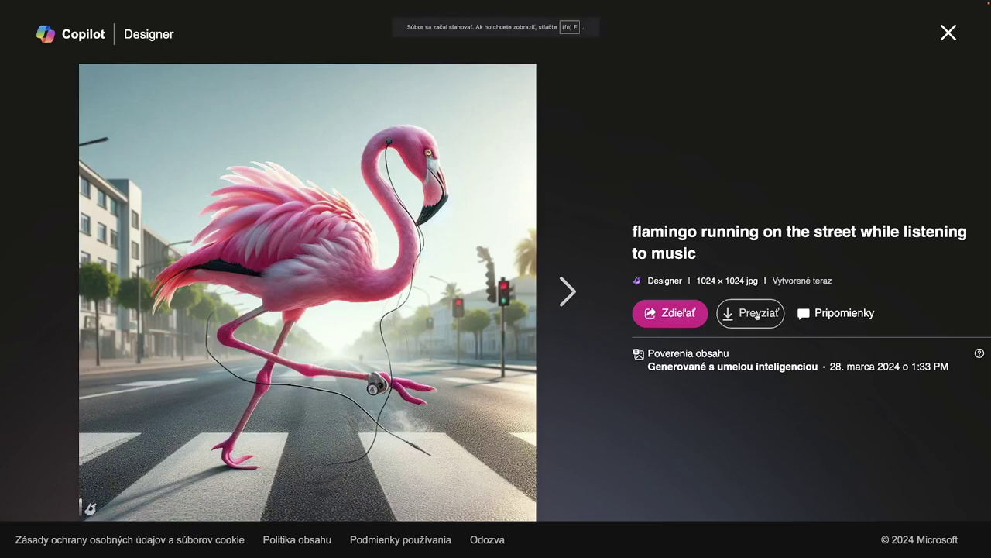
click(557, 293)
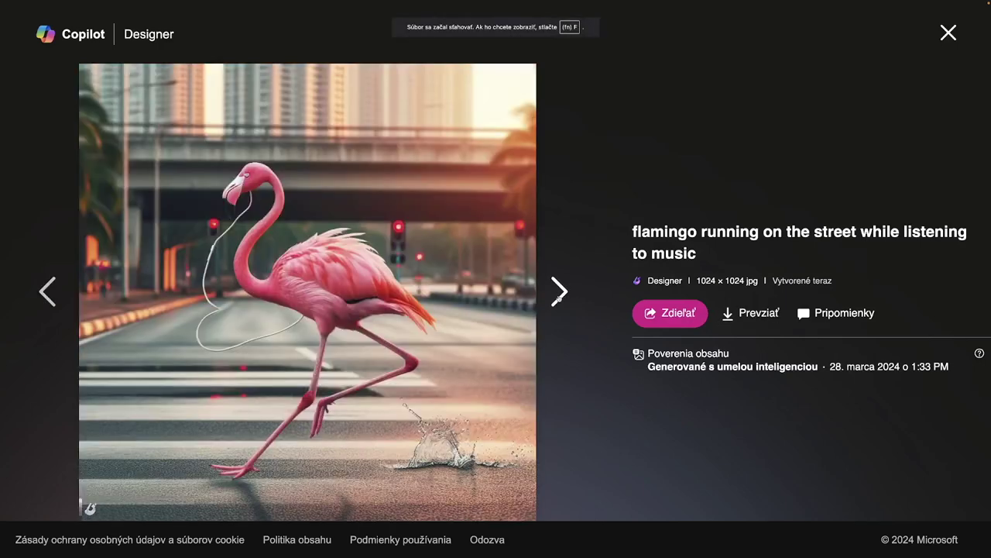
click(751, 313)
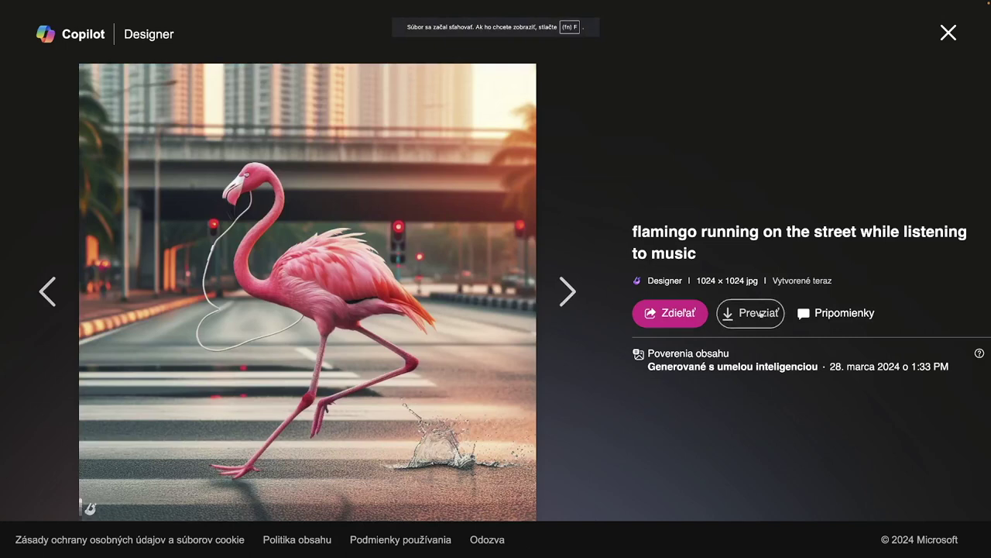
click(559, 292)
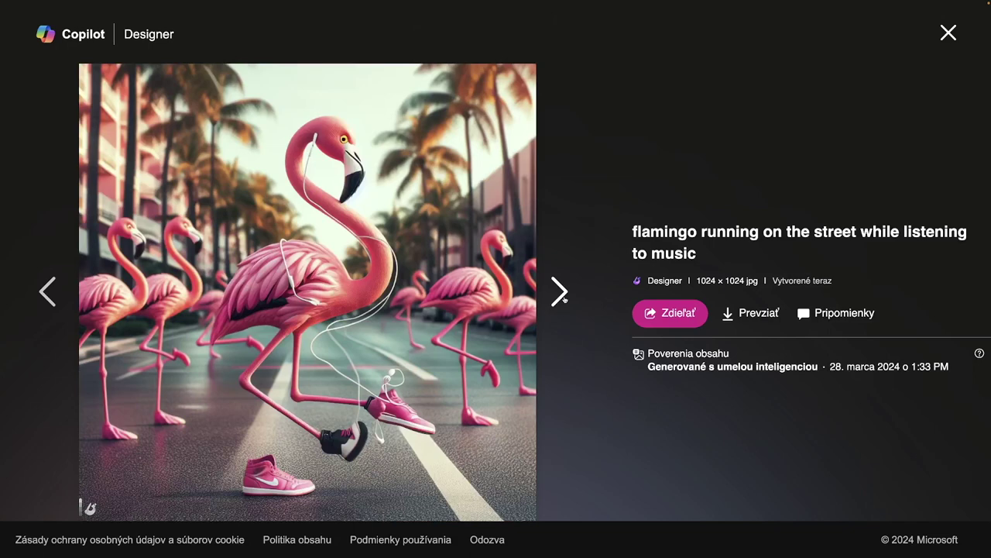
key(Tab)
key(Return)
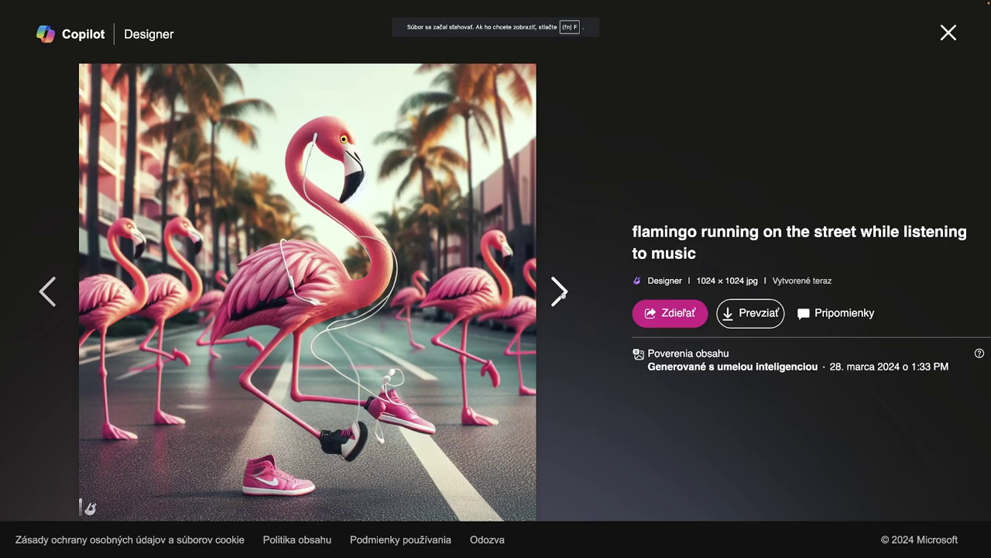
click(560, 292)
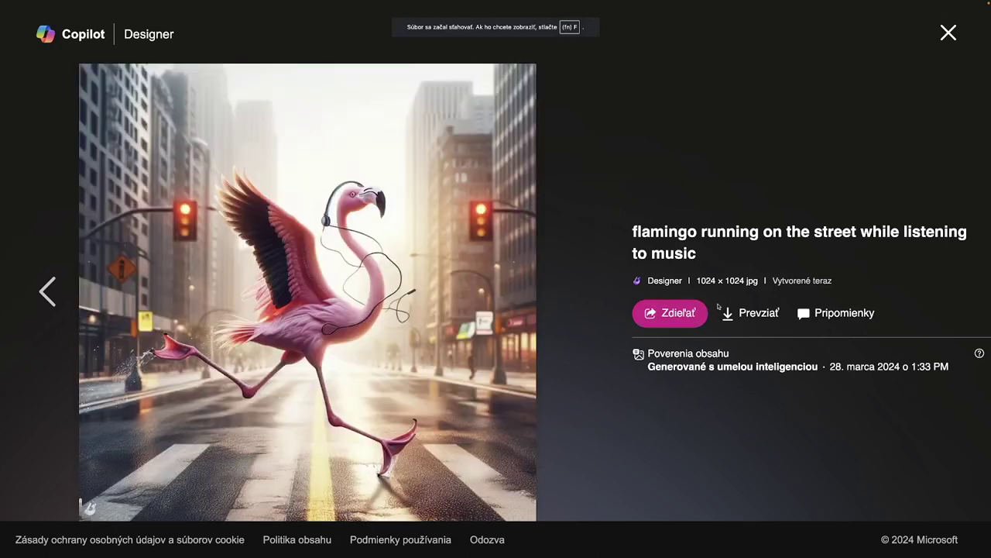
key(Tab)
key(Return)
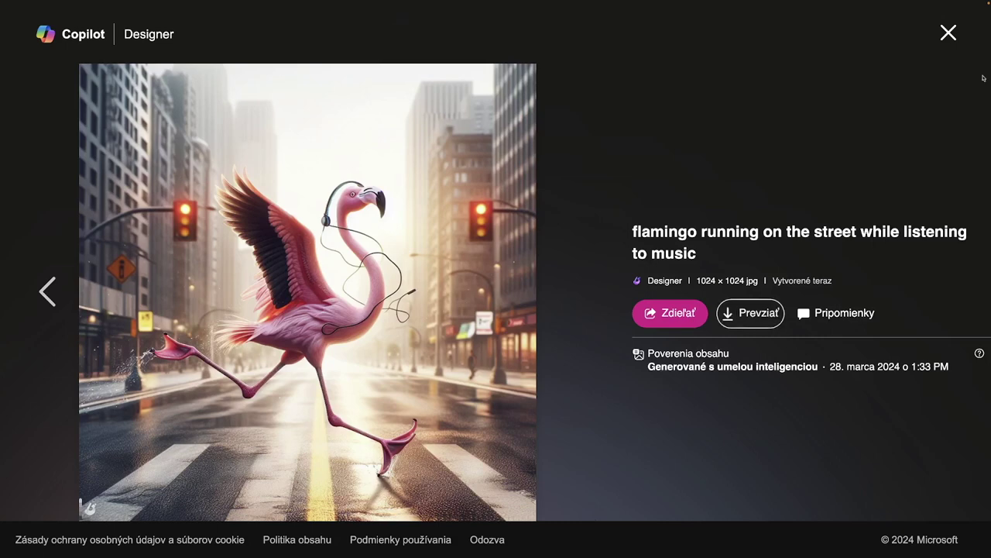
click(949, 33)
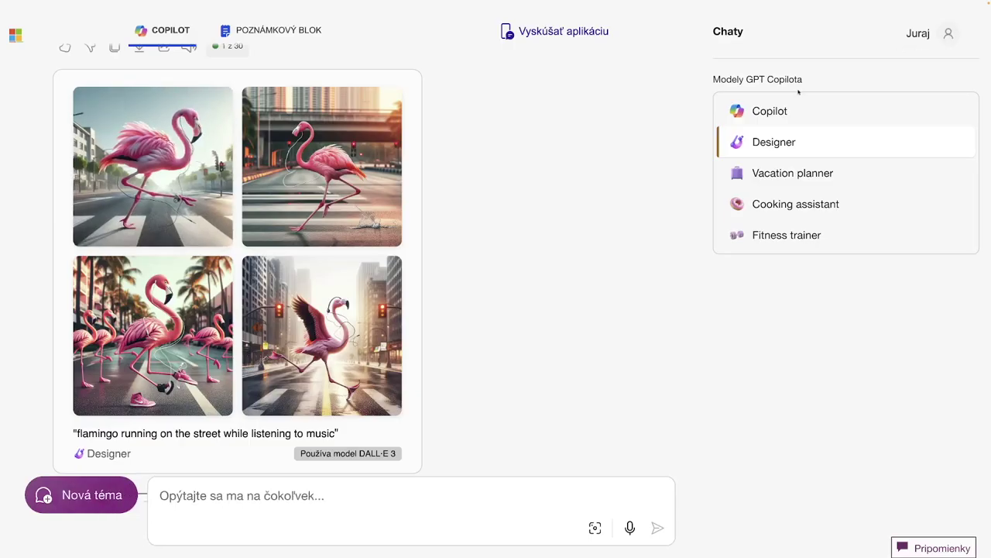
Step: Reopen the recent Copilot chat "Plameniak beží" and copy the verse from the reply
click(755, 113)
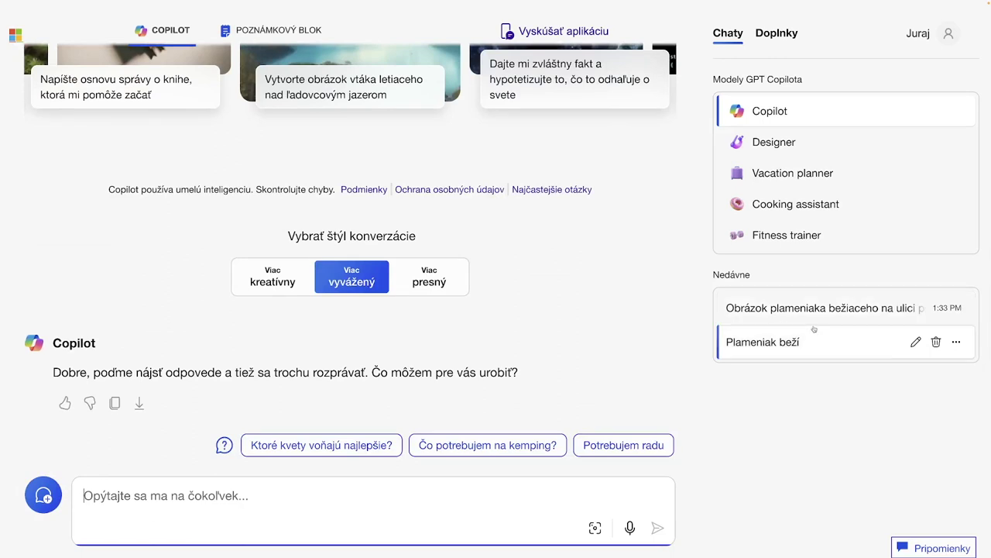
click(770, 342)
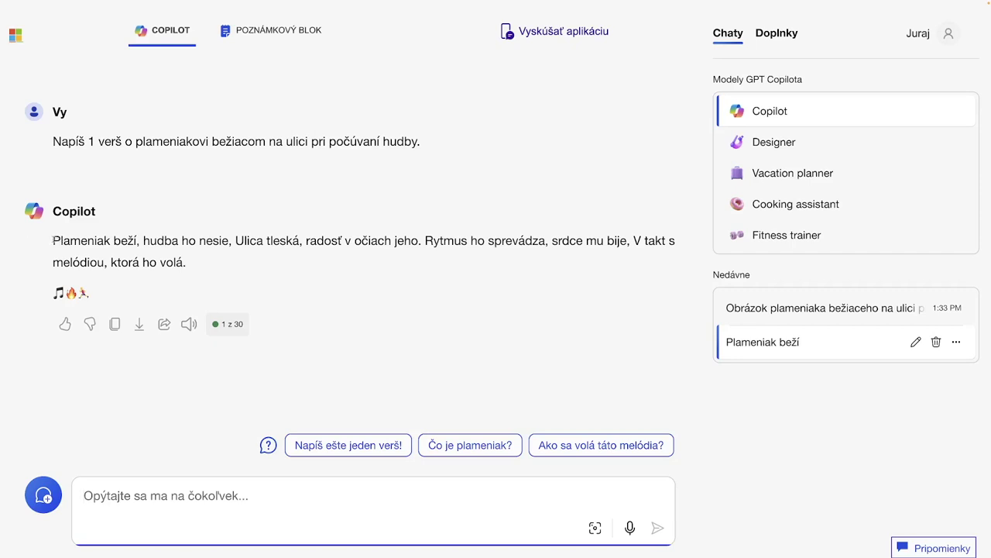
click(115, 325)
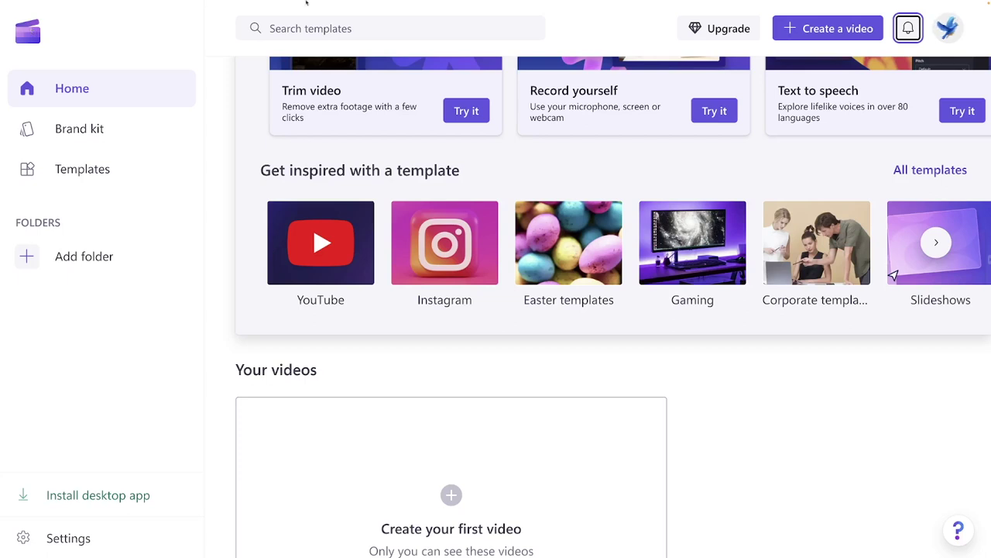
Step: In Clipchamp, start a new video project from the Text to speech quick edit and add a text-to-speech clip
scroll(235, 372, down, 1)
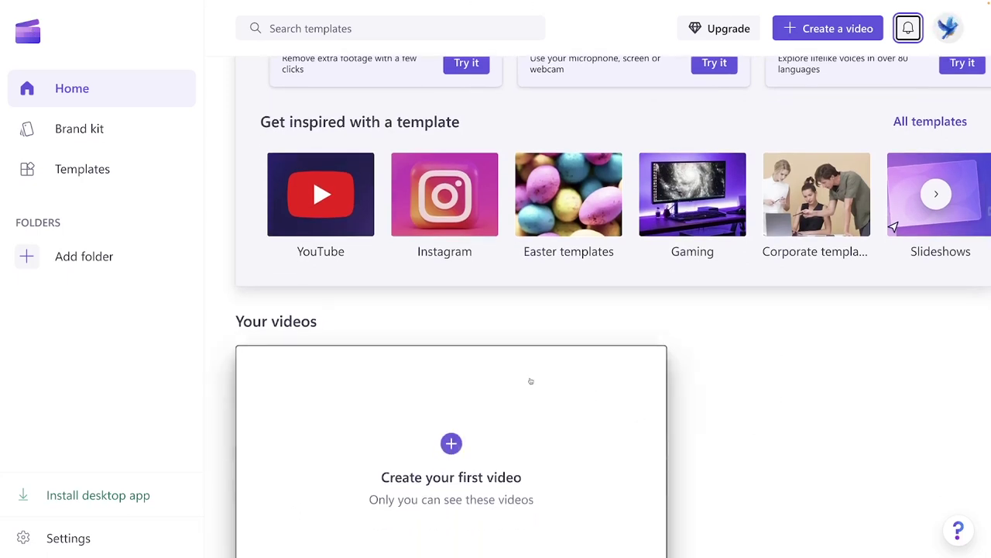
scroll(540, 380, up, 5)
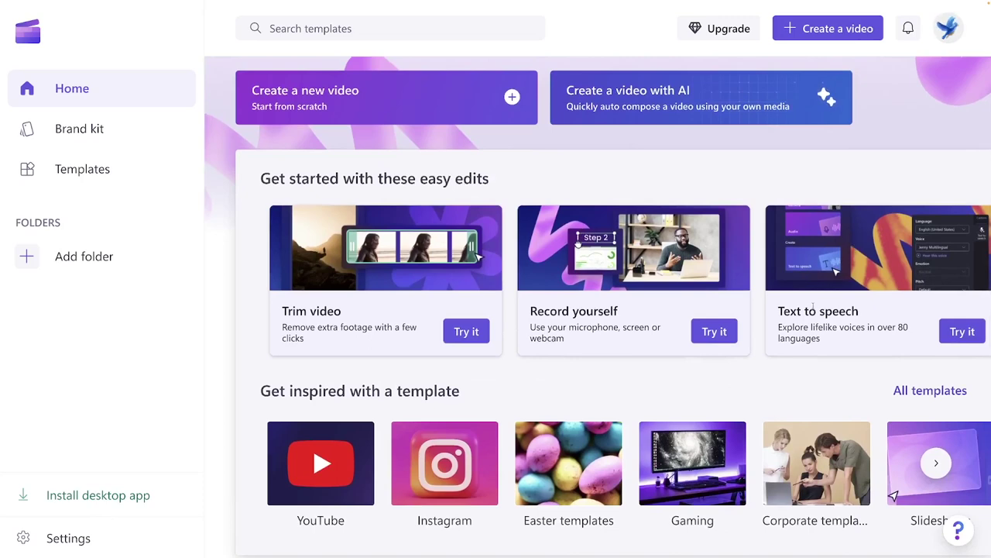
click(963, 332)
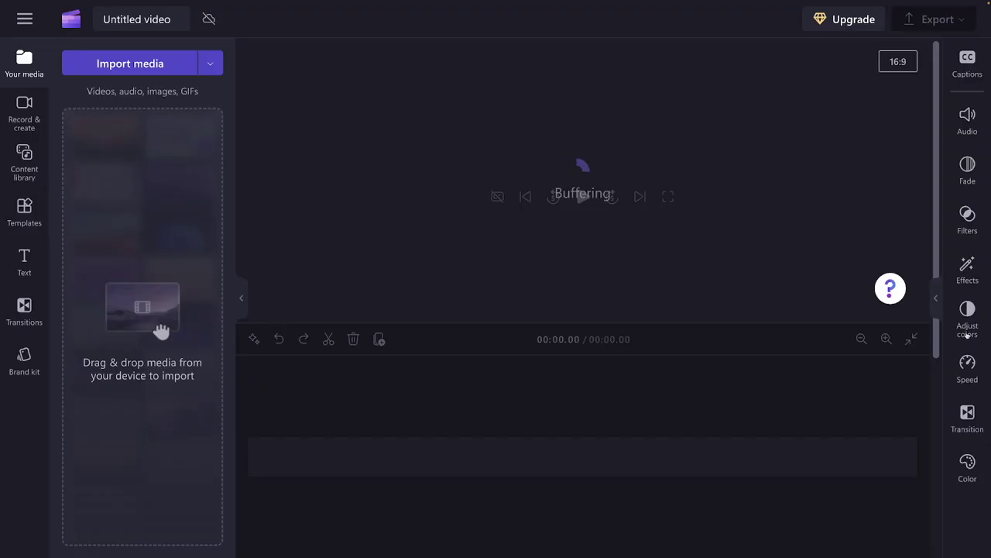
click(908, 520)
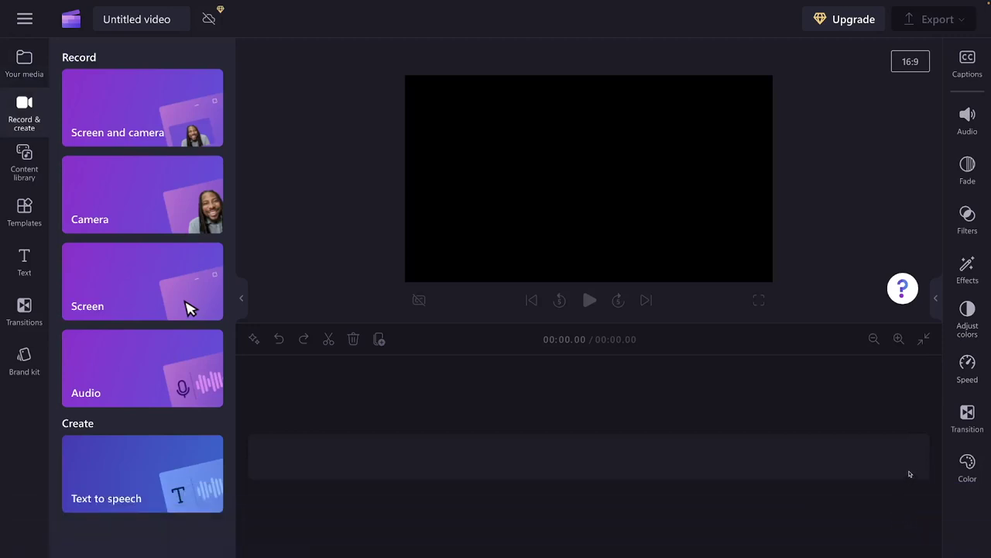
click(123, 470)
Step: Paste the copied verse as the text-to-speech text and delete the emojis at its end
click(795, 261)
key(ctrl+v)
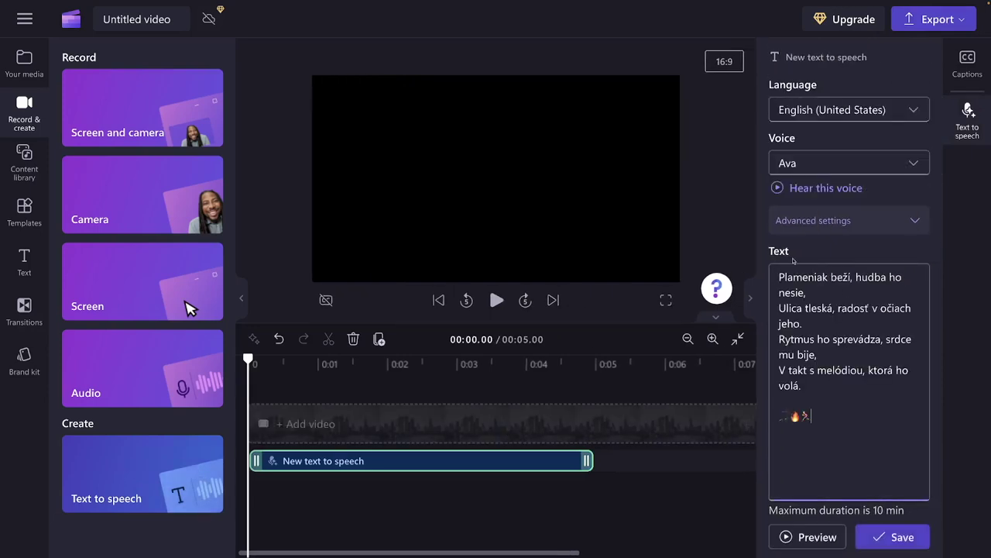
drag(814, 419, 773, 417)
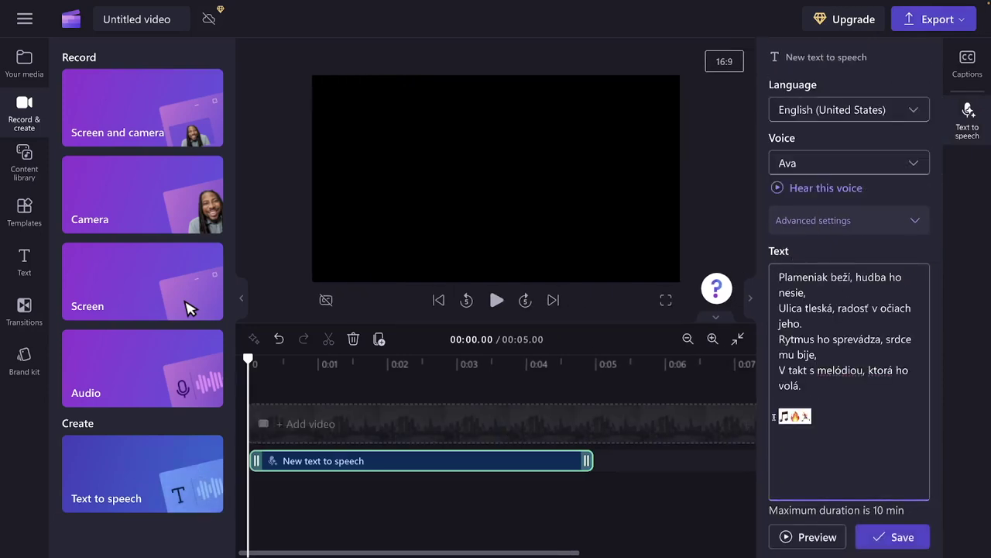
key(BackSpace)
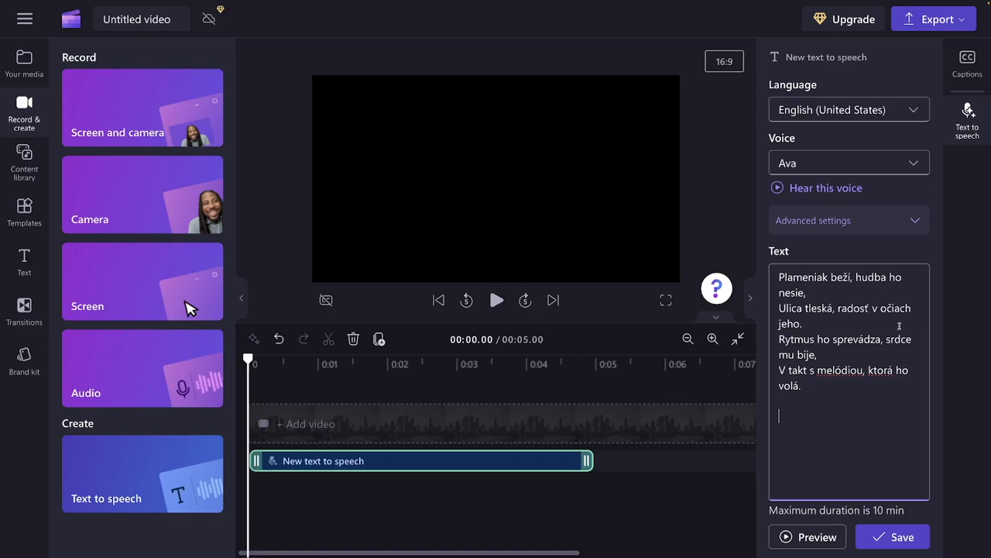
Step: Change "tleská" to "tlieská" in the verse and set the text-to-speech language to Slovak (Slovakia)
click(813, 308)
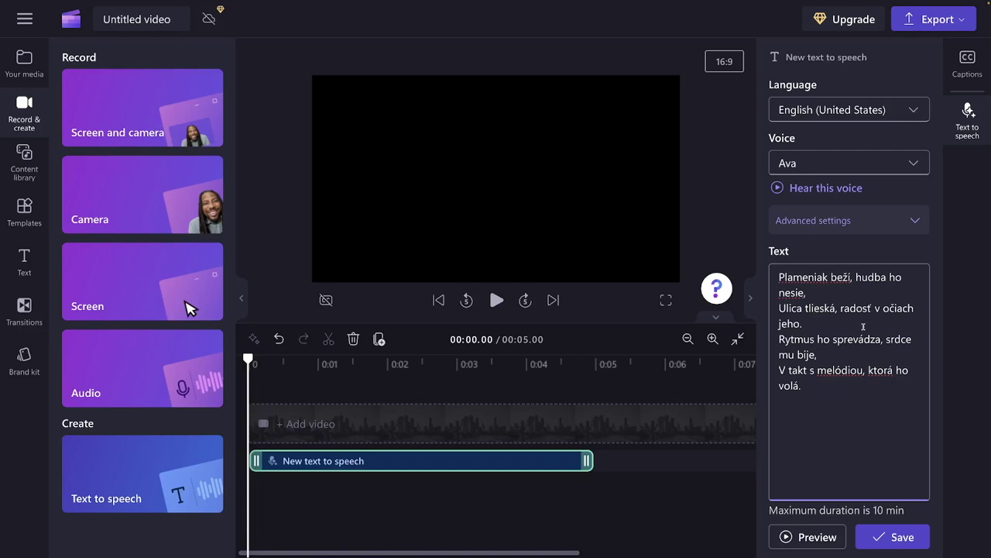
click(917, 114)
scroll(830, 252, down, 3)
scroll(830, 252, down, 15)
scroll(830, 252, down, 4)
scroll(830, 252, down, 3)
scroll(830, 253, up, 5)
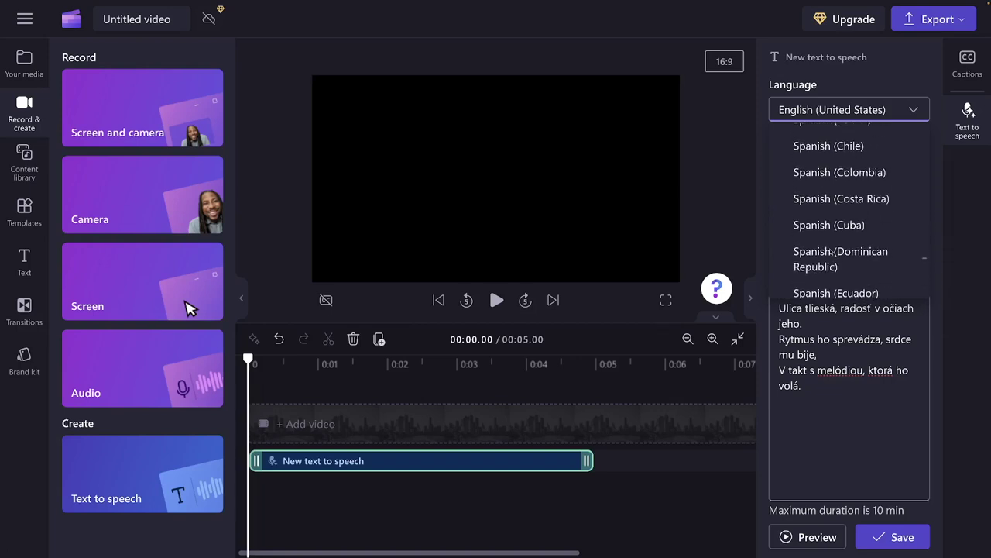
scroll(829, 251, up, 6)
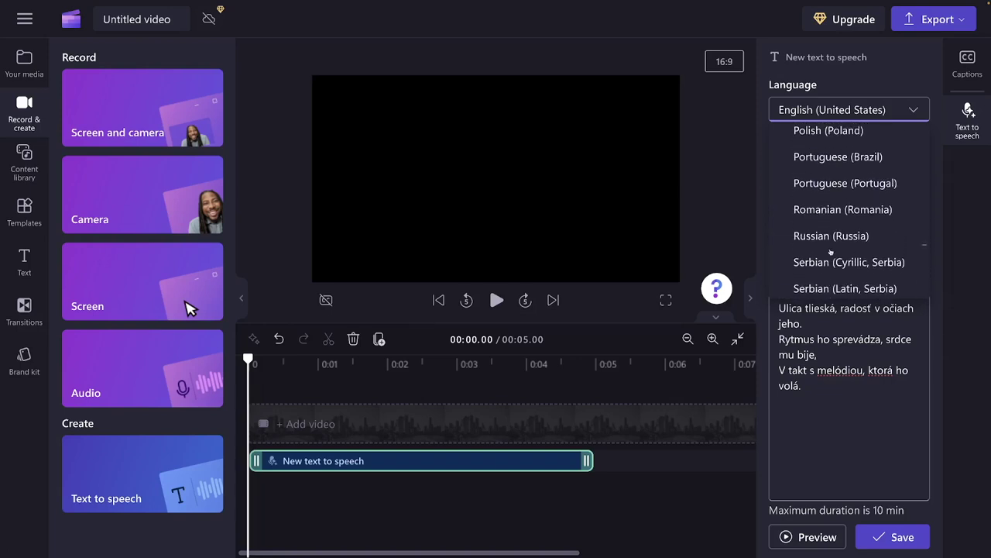
scroll(830, 251, down, 4)
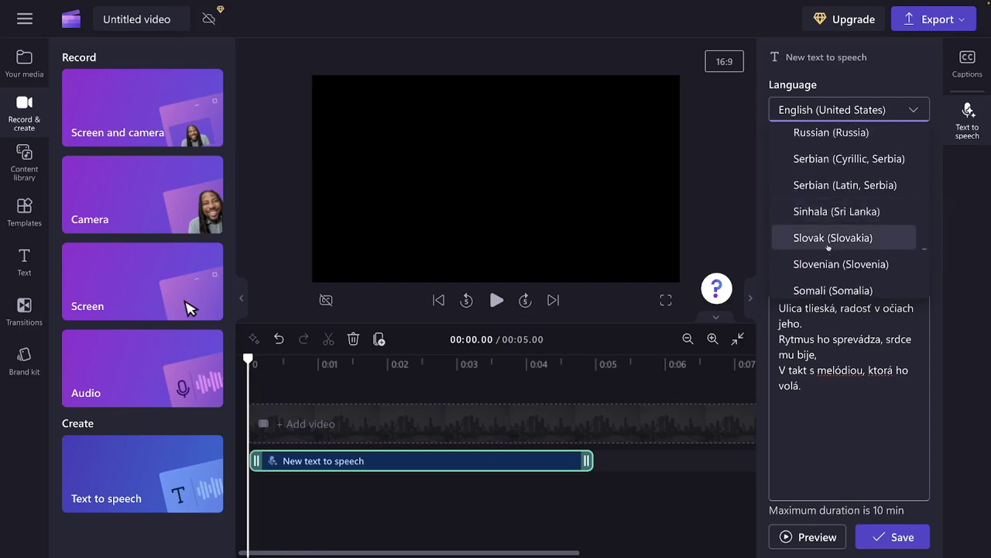
click(828, 238)
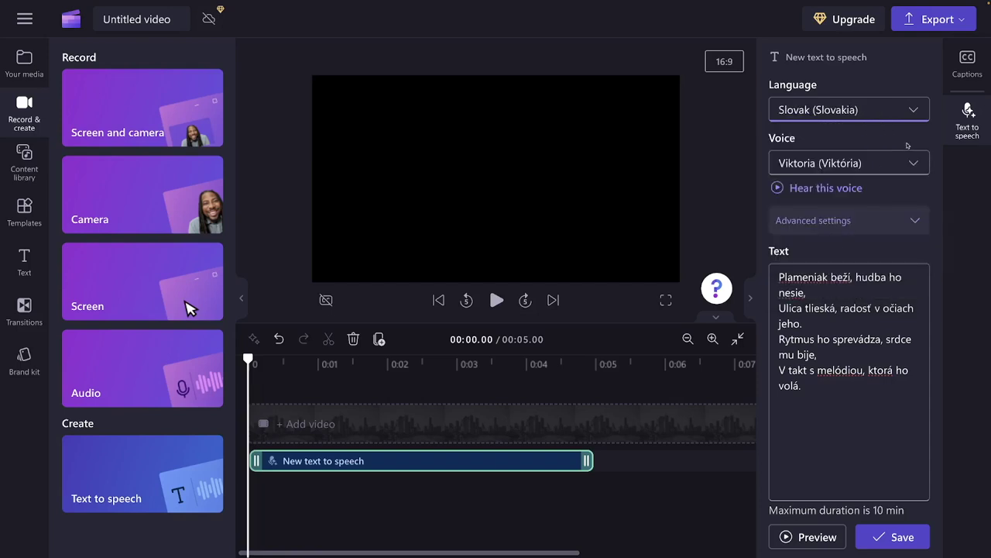
Step: Try the Lukas (Lukáš) voice for the verse, checking its advanced settings and previewing the speech
click(915, 165)
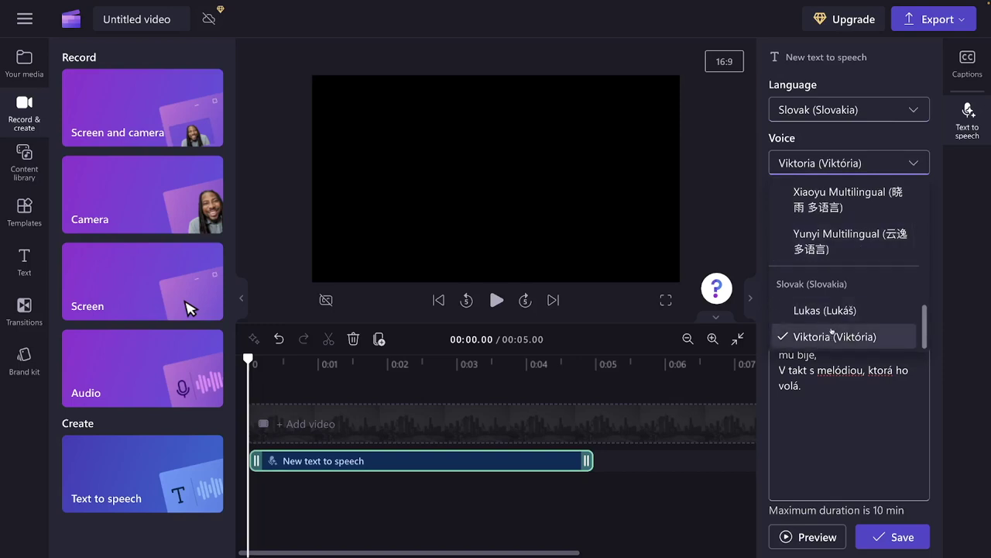
click(826, 323)
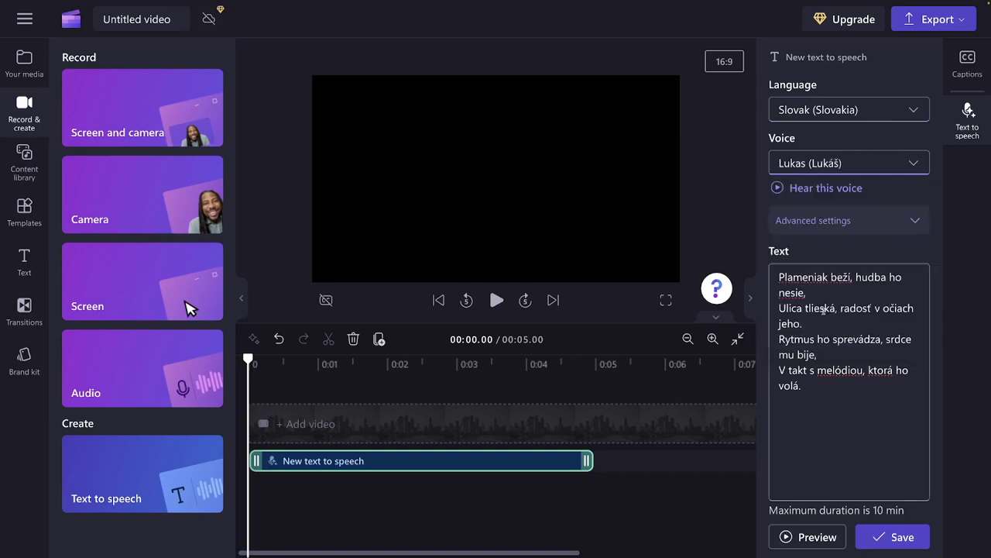
click(918, 222)
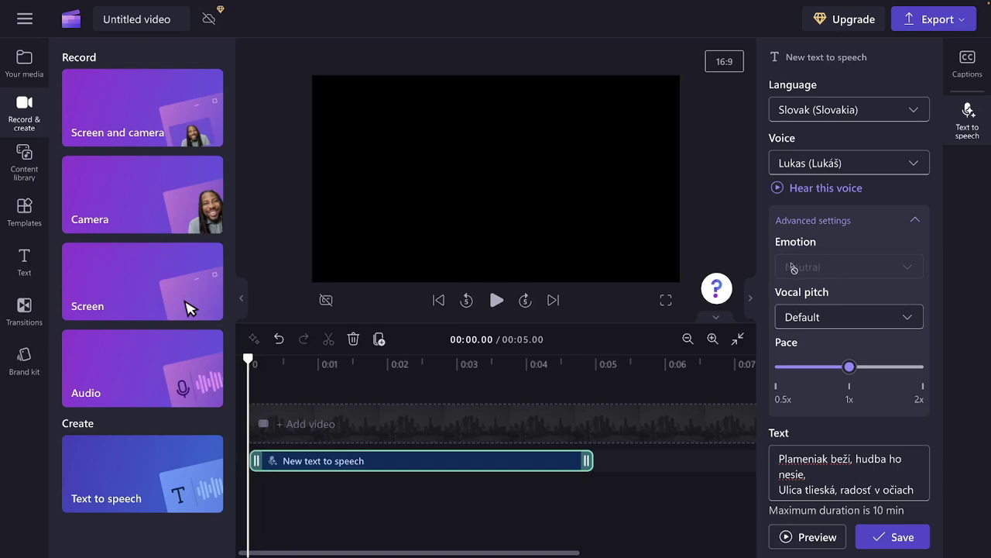
click(916, 221)
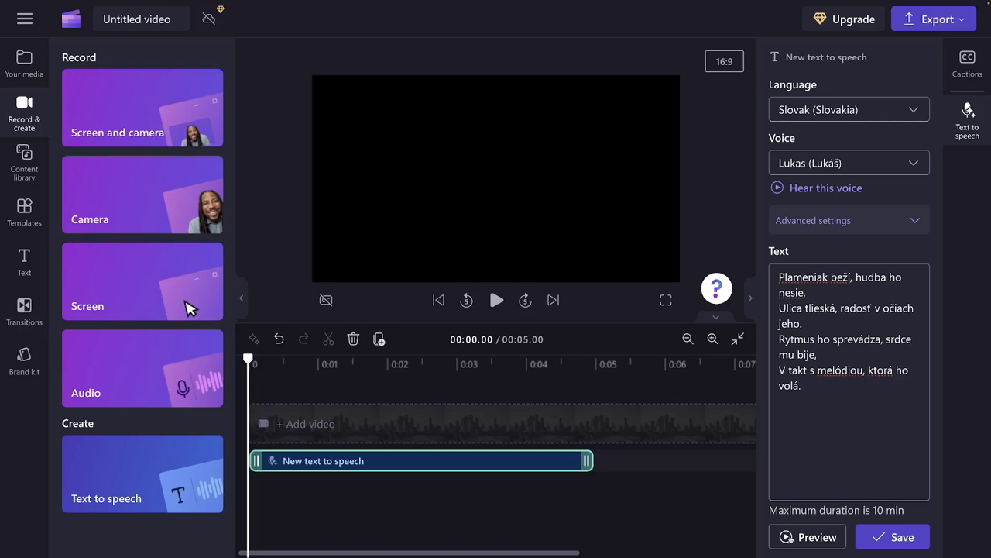
click(791, 538)
Step: Set the voice to Viktoria (Viktória) and preview the spoken verse
click(914, 165)
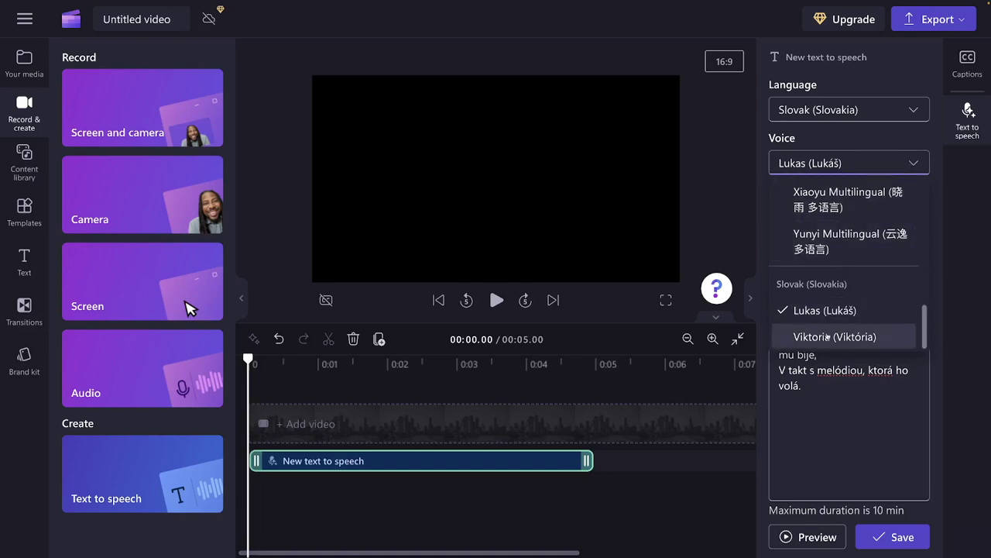
click(827, 336)
click(785, 535)
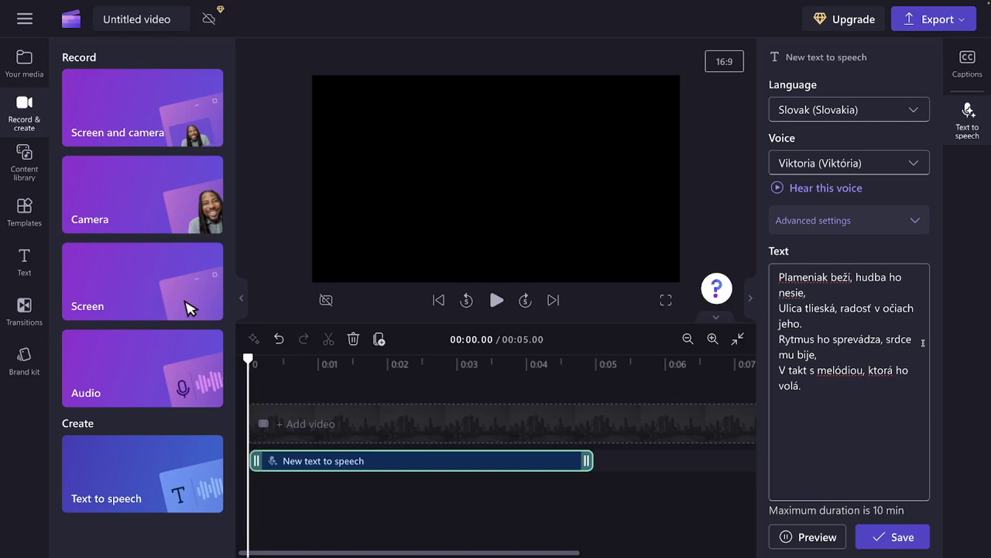
Step: Change "tlieská" to "tlieska" in the verse and save the text-to-speech clip
click(835, 309)
key(BackSpace)
text(a)
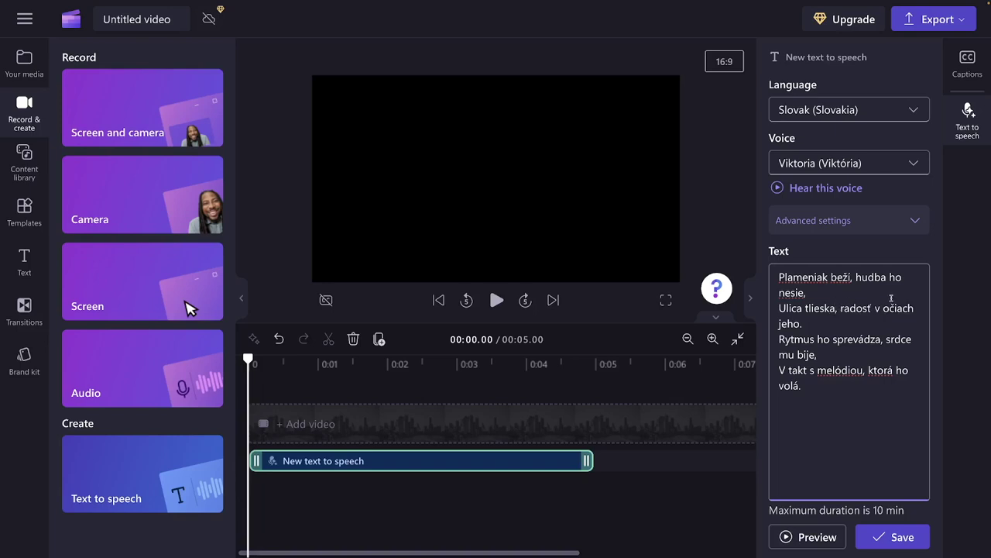
click(495, 301)
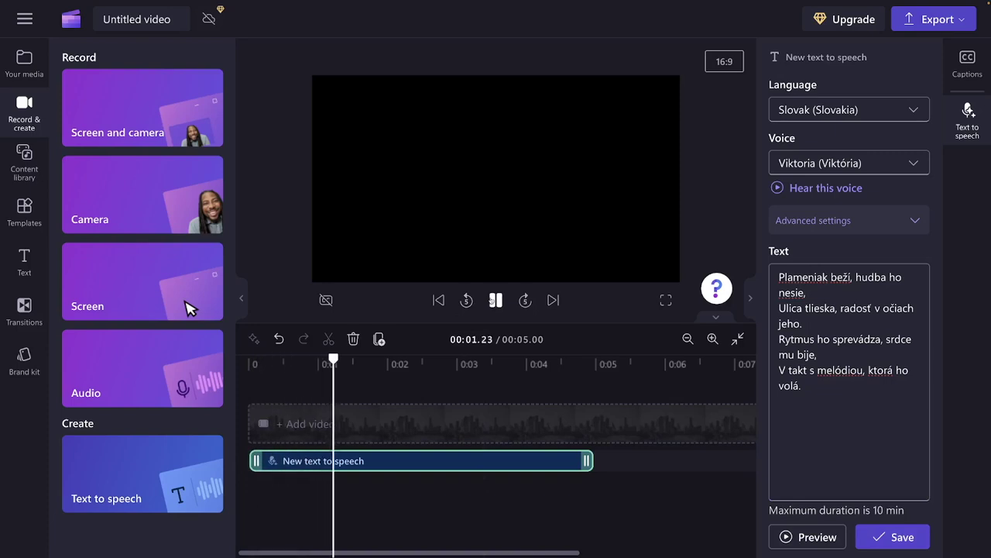
click(439, 301)
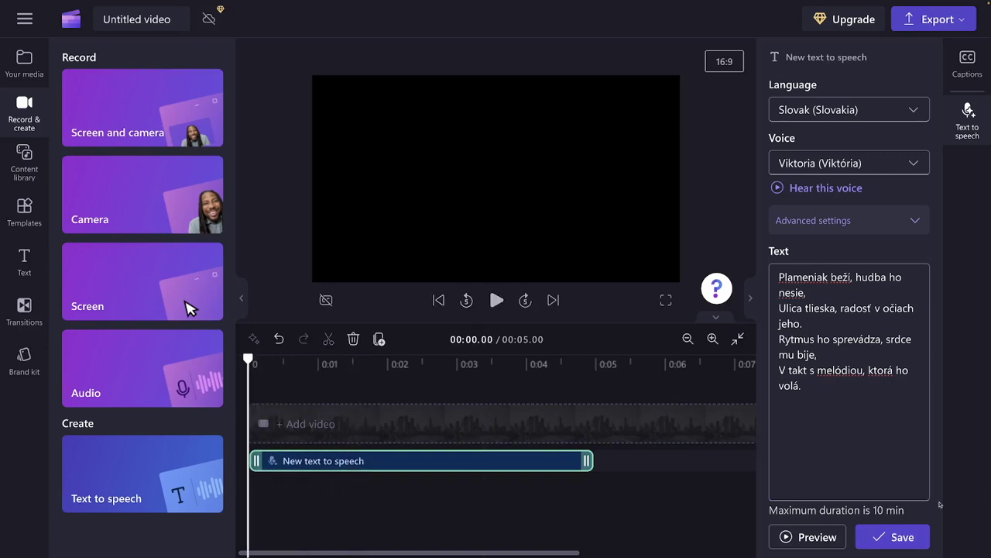
click(899, 538)
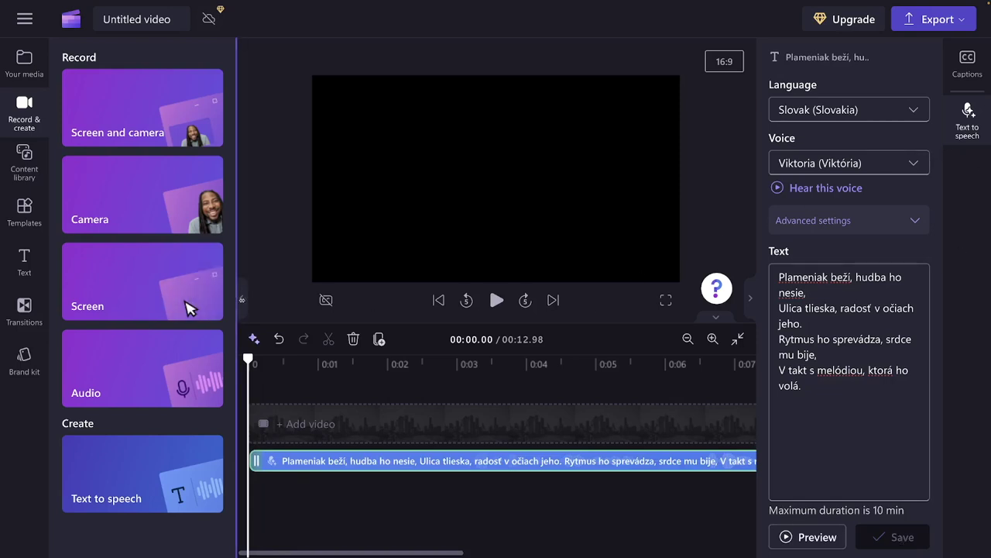
Step: Play the saved voice-over from start to end and return the playhead to the beginning
click(244, 302)
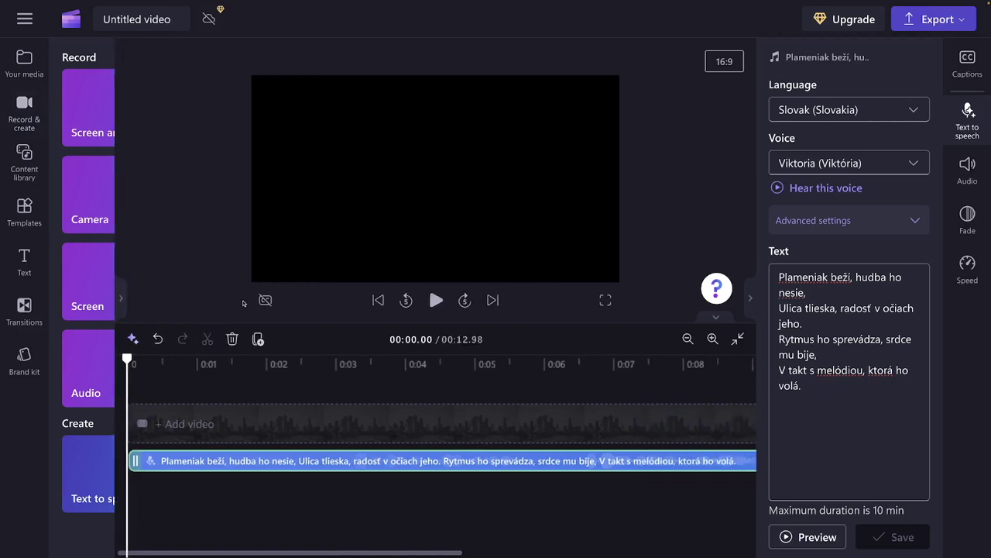
scroll(511, 436, right, 10)
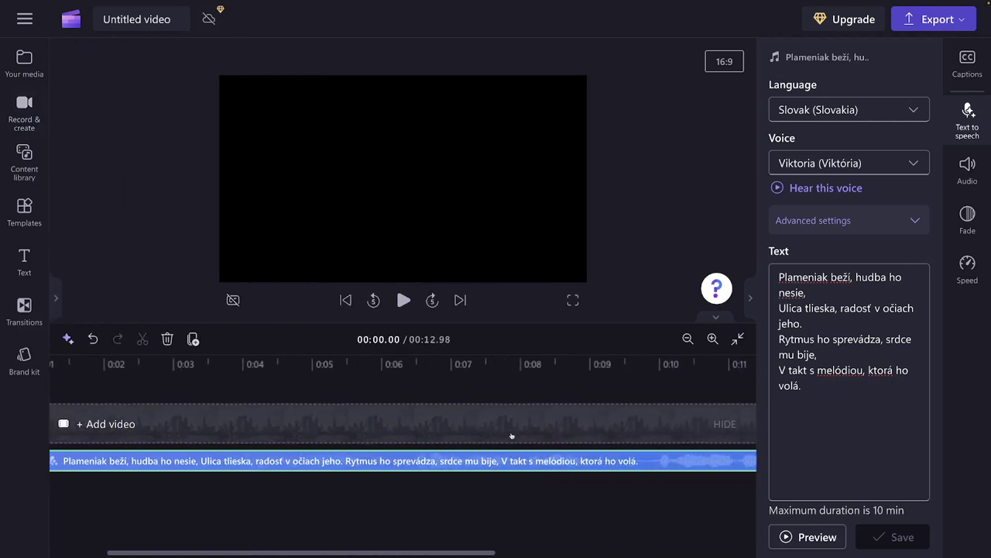
scroll(511, 436, right, 2)
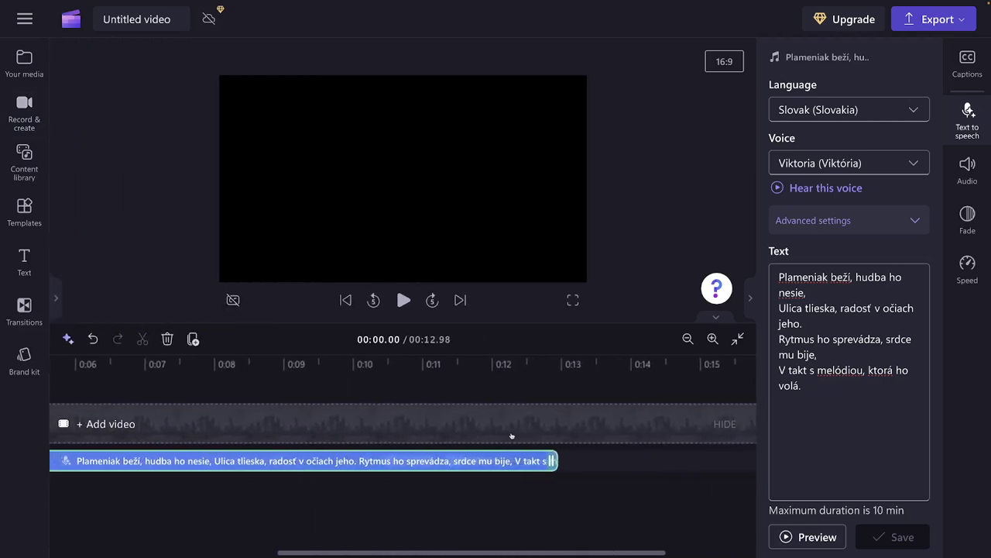
click(403, 303)
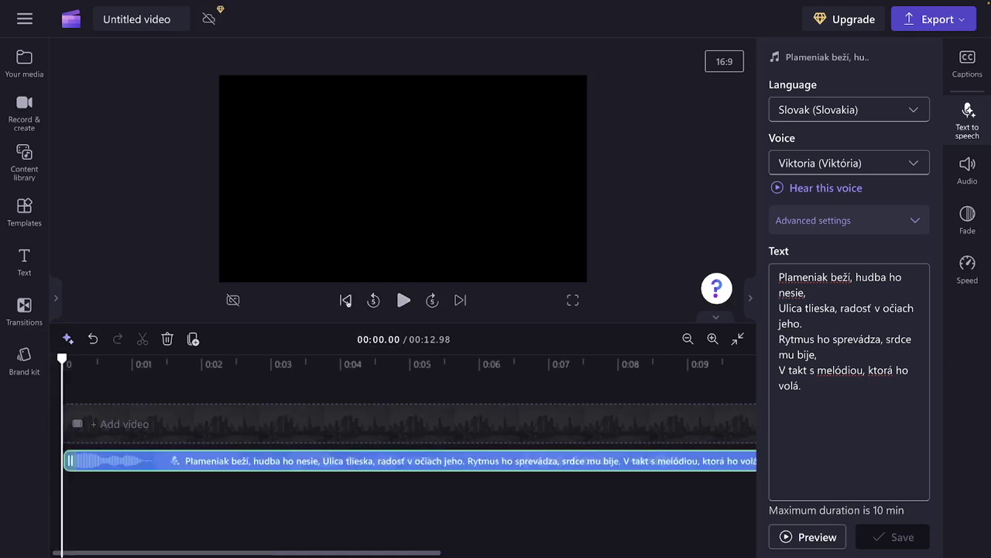
click(403, 301)
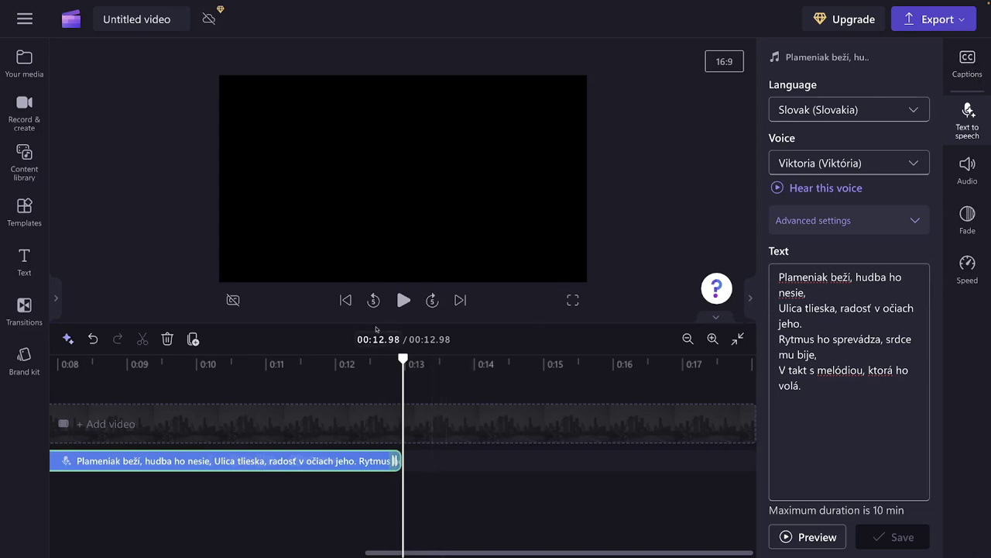
click(345, 300)
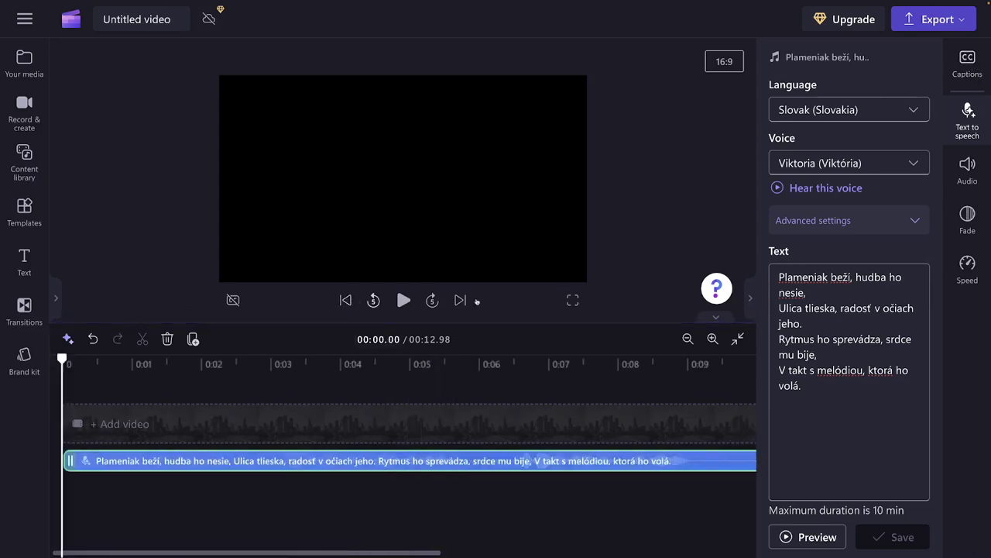
Step: Turn on autocaptions and transcribe the media with Slovak (Slovakia) as the project language
click(971, 72)
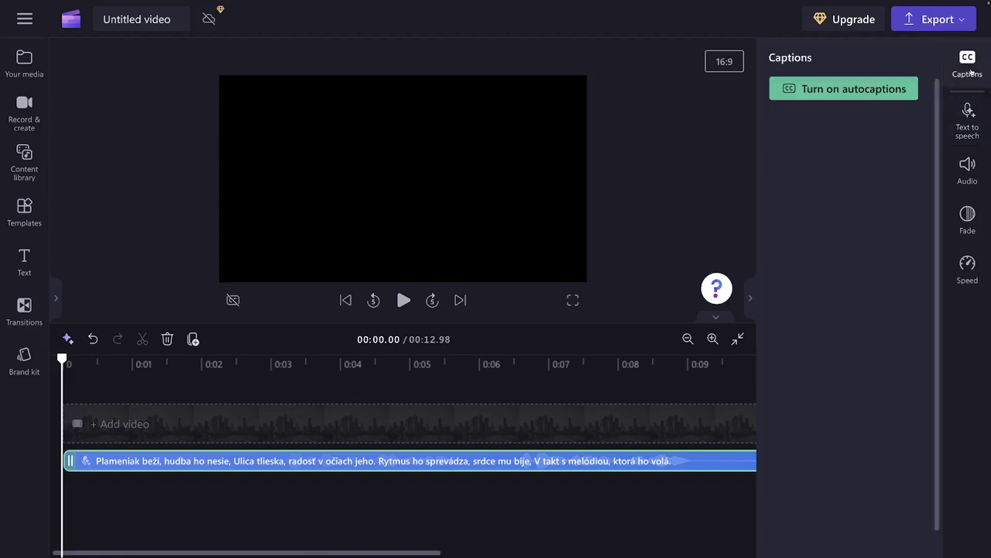
click(840, 90)
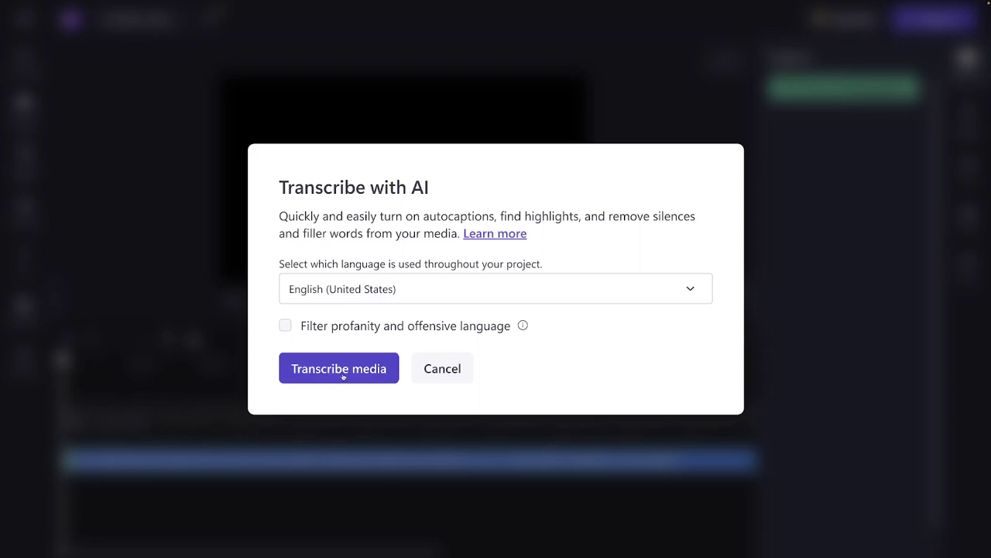
click(689, 288)
scroll(321, 411, down, 12)
scroll(383, 449, down, 12)
scroll(380, 450, down, 3)
scroll(380, 451, up, 2)
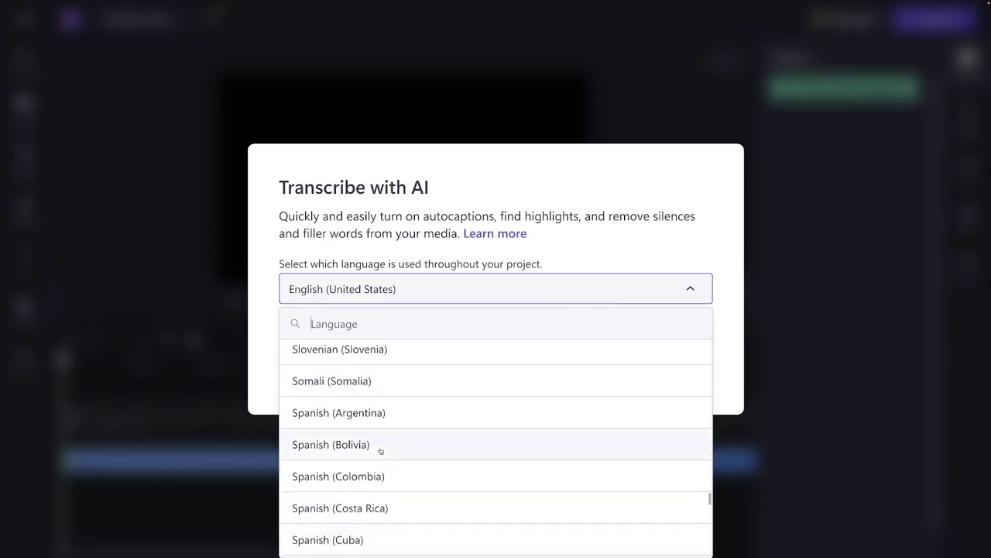
scroll(381, 450, up, 2)
click(392, 377)
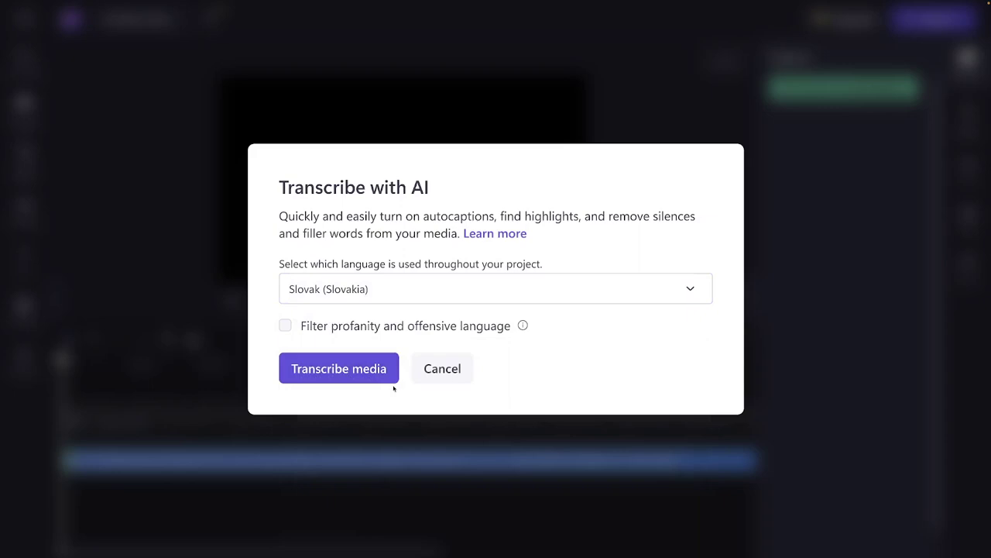
click(356, 372)
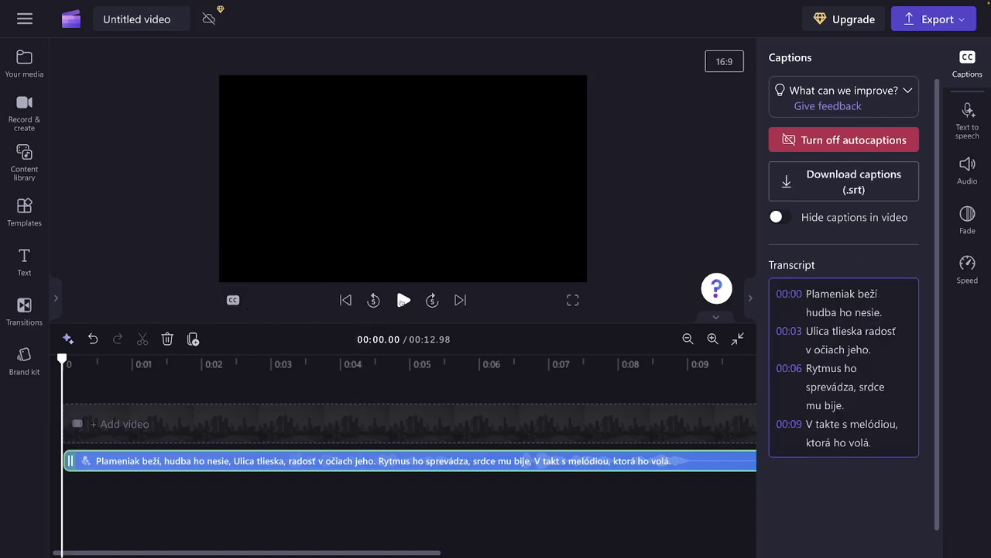
Step: Play the captioned video in full screen, leave full screen and return the playhead to the start
click(572, 301)
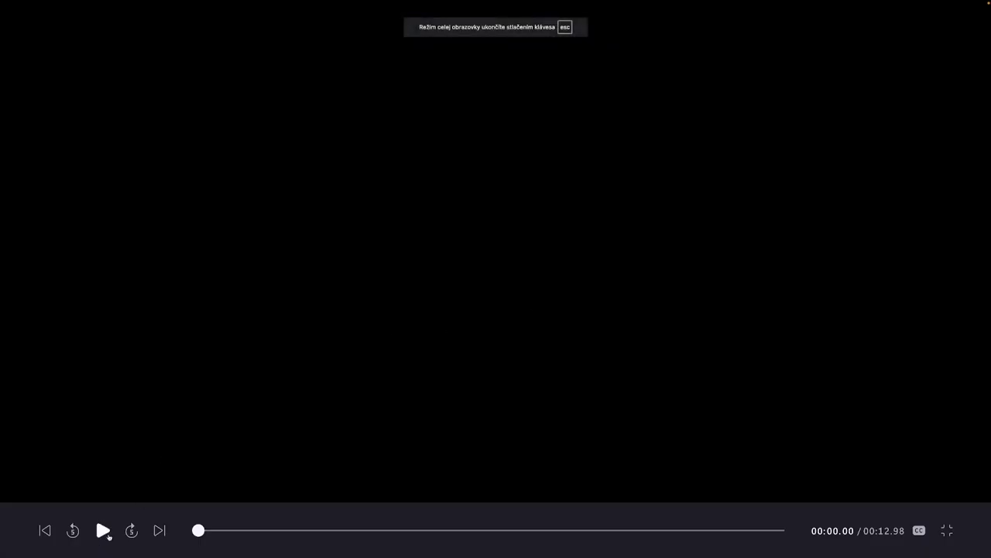
click(102, 530)
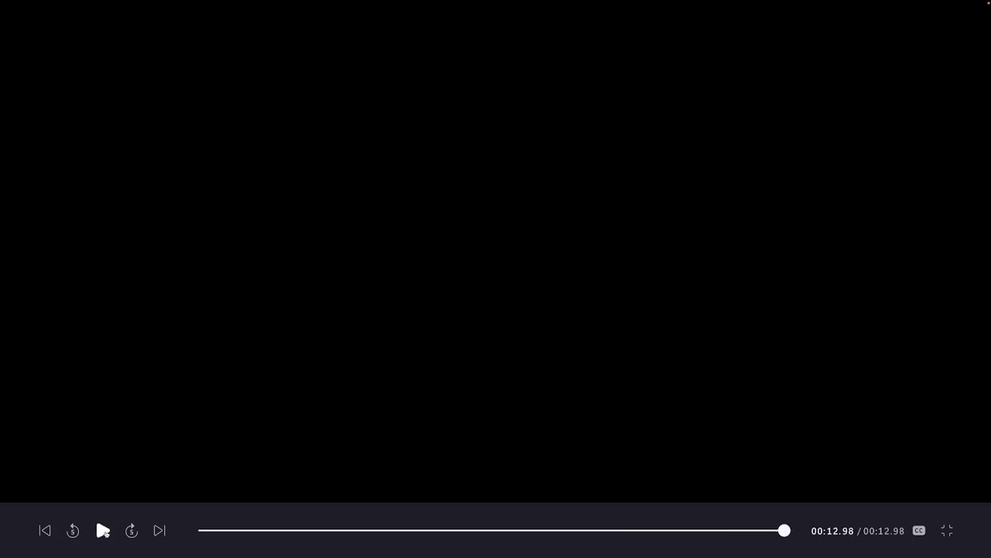
click(947, 530)
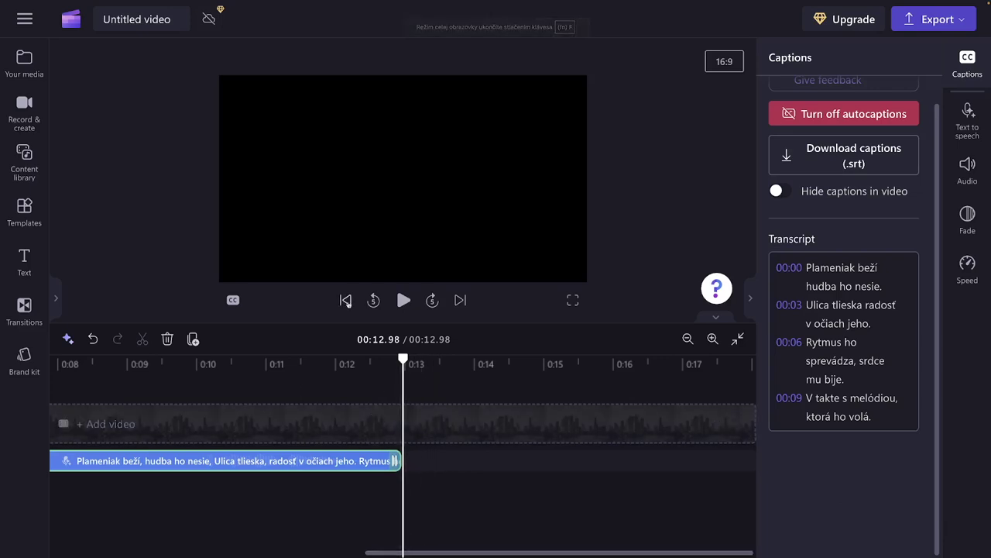
key(Home)
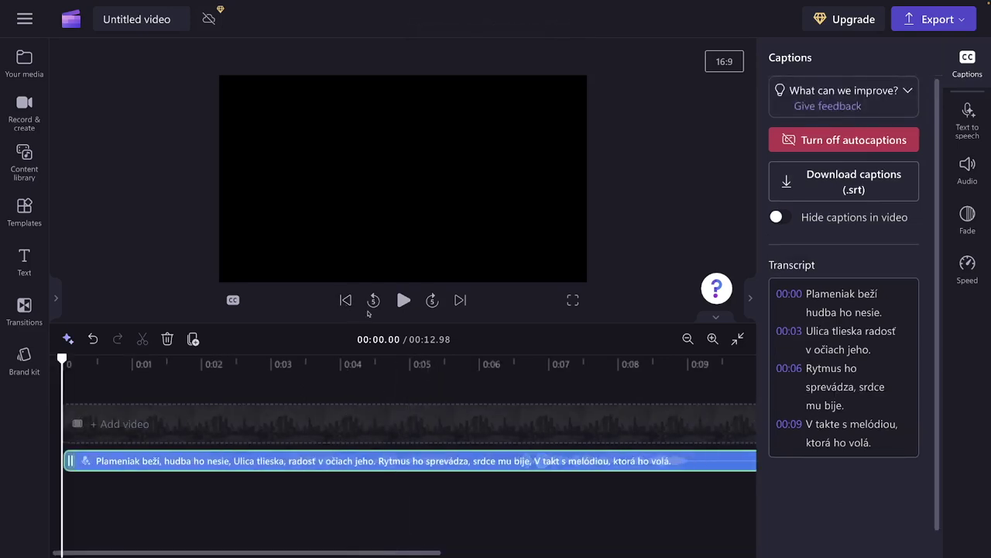
Step: Import the four downloaded flamingo JPEG images from the downloads folder into the project media
click(26, 62)
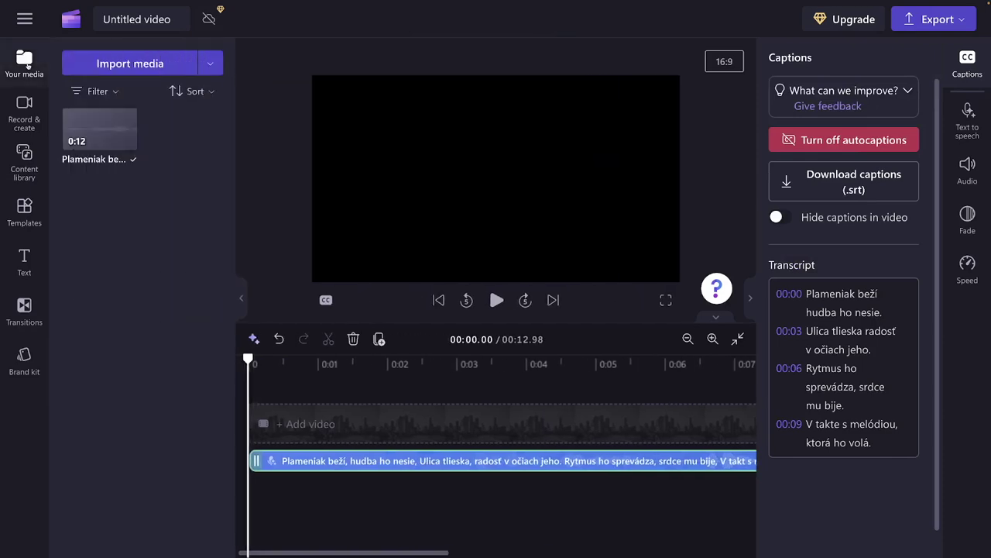
click(135, 67)
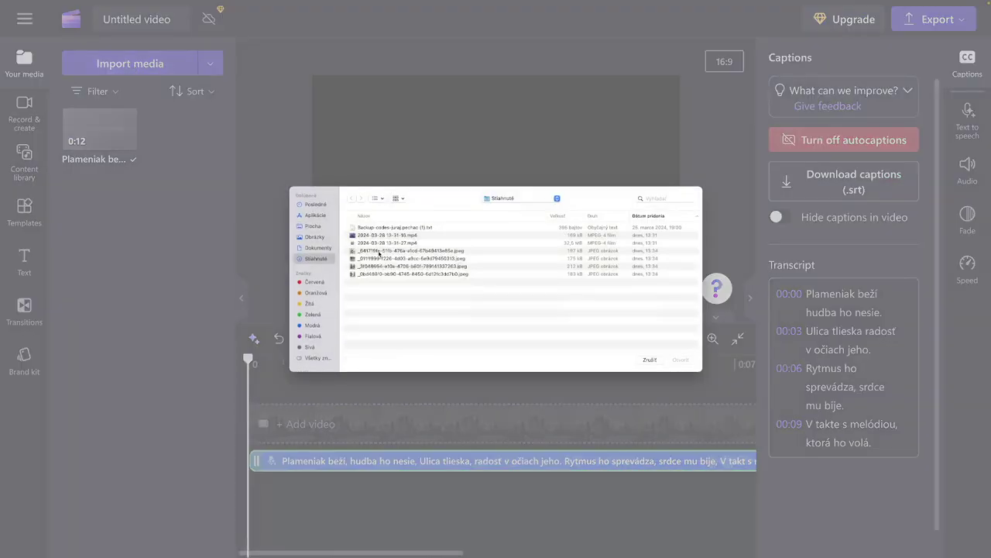
click(378, 251)
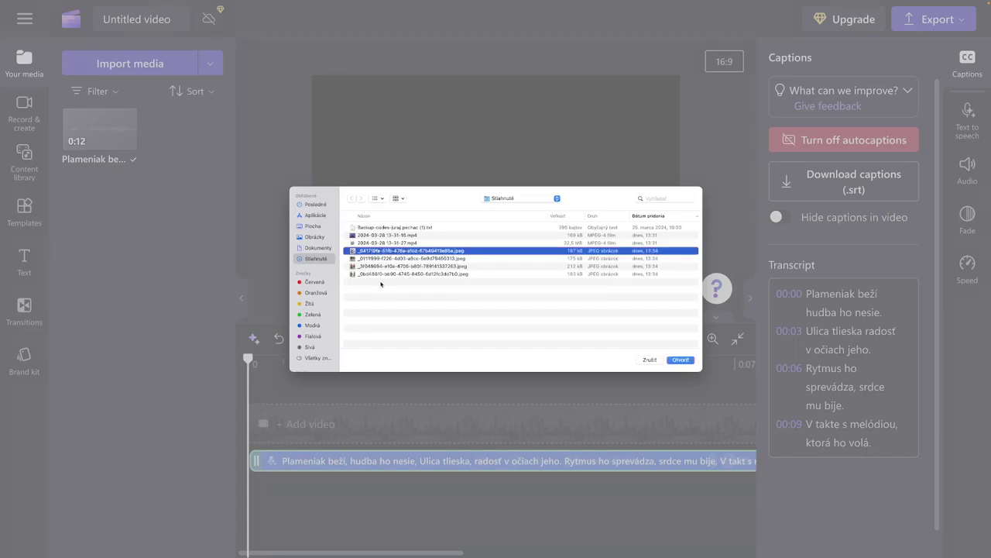
shift+click(384, 274)
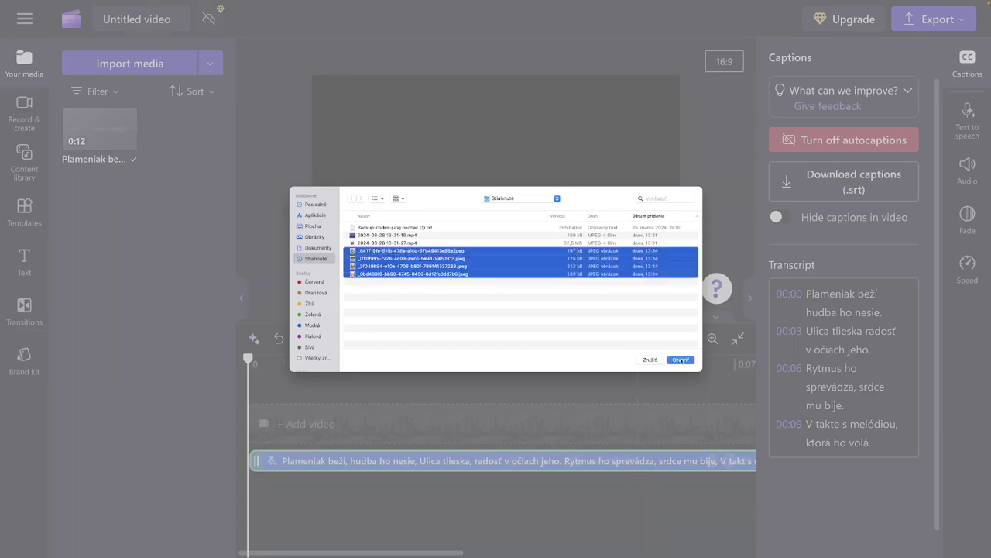
click(680, 360)
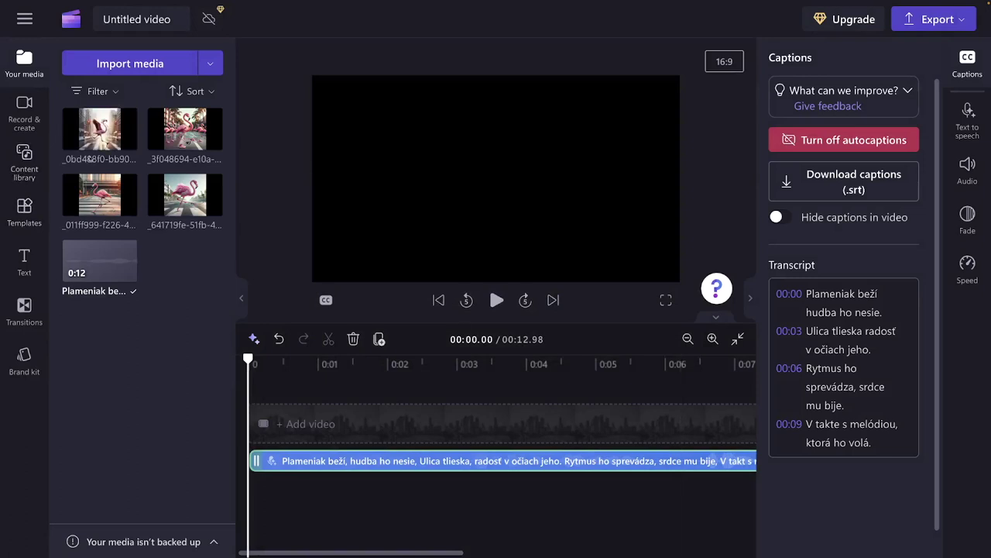
Step: Place the _0bd488f0 flamingo image at the start of the video track and accept the matched dimensions
drag(106, 139, 290, 423)
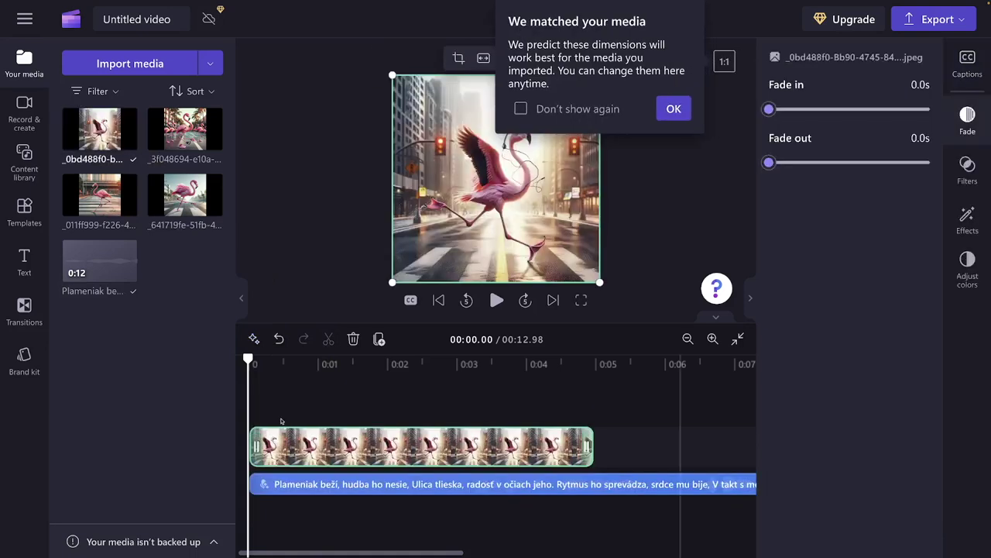
click(674, 110)
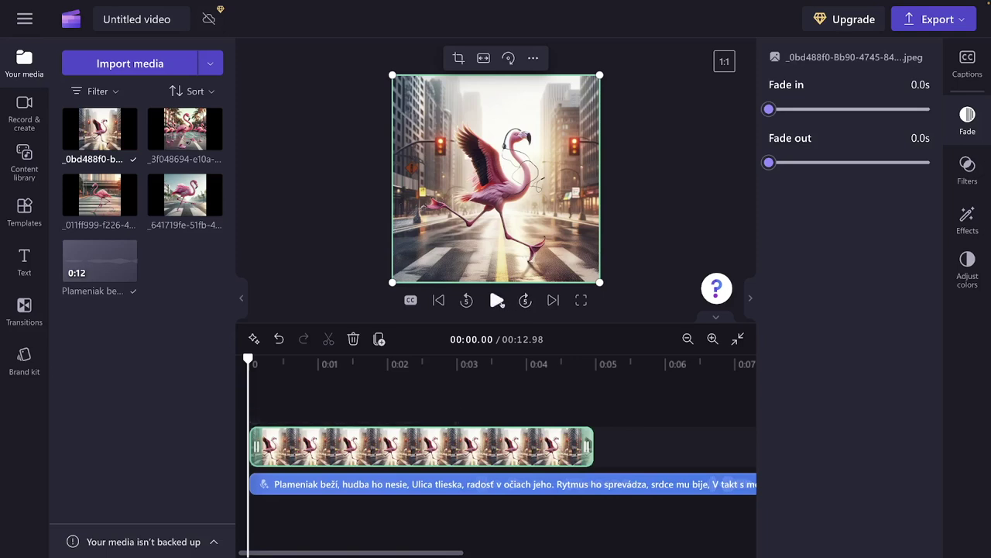
Step: Preview the opening image with its captions, view it in full screen, and return to the editor with the playhead at the start
click(497, 301)
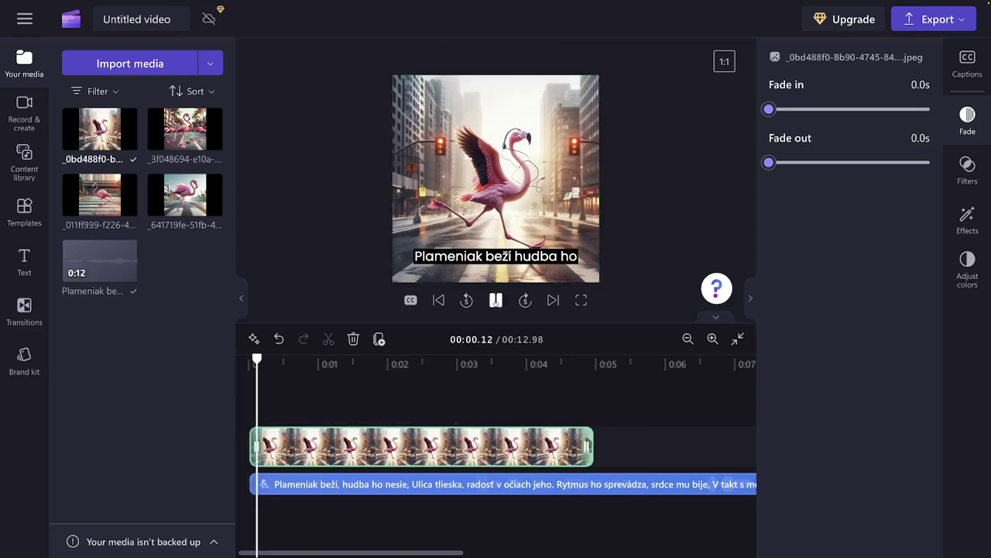
click(496, 301)
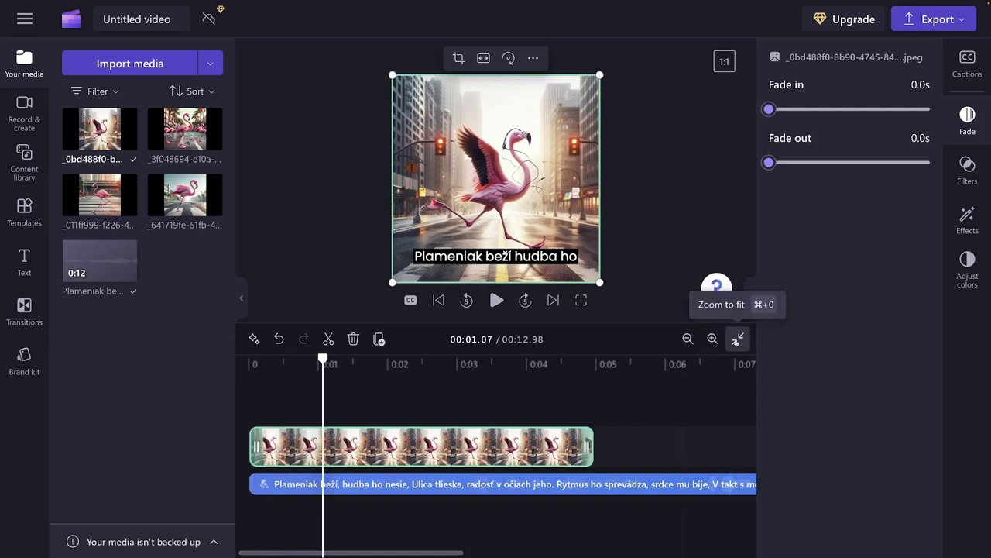
click(582, 301)
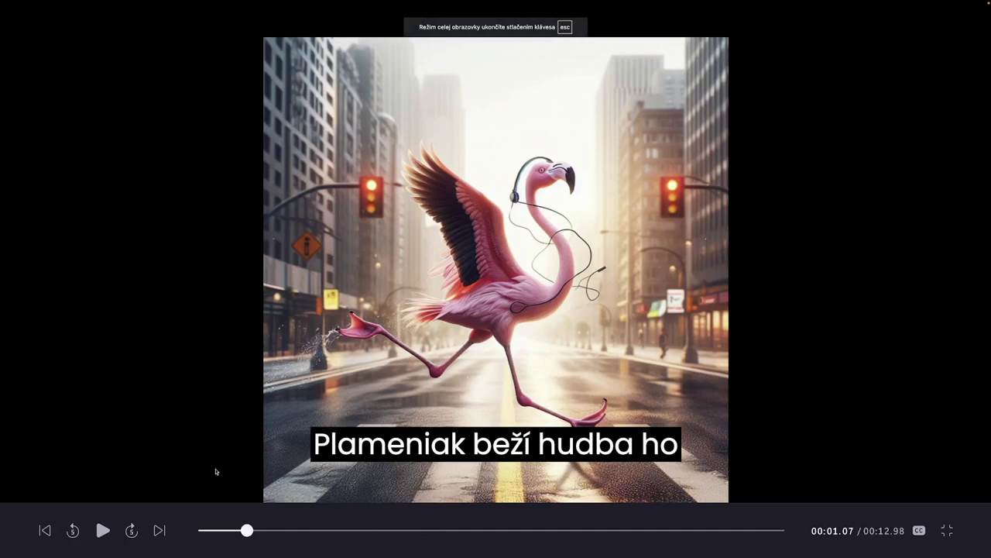
mouse_move(496, 554)
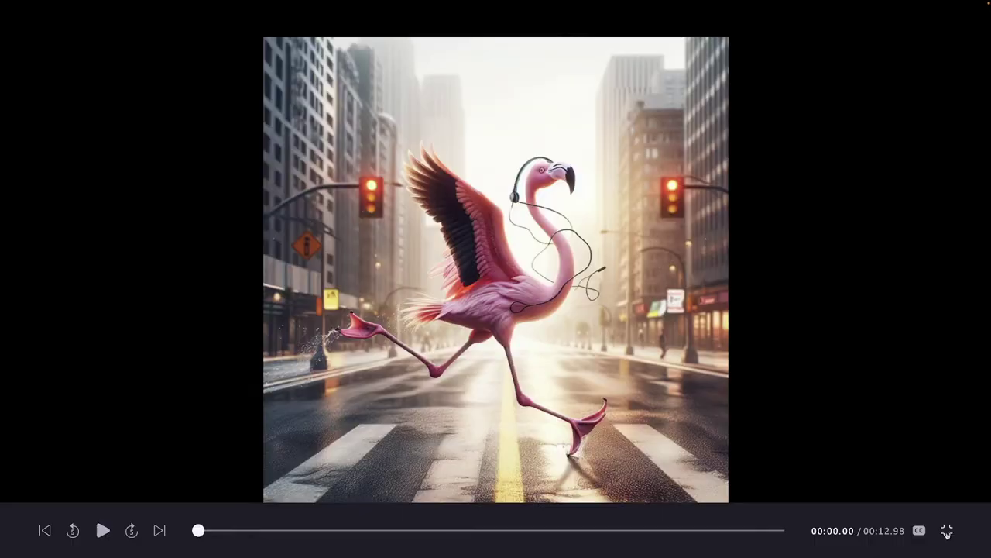
key(Escape)
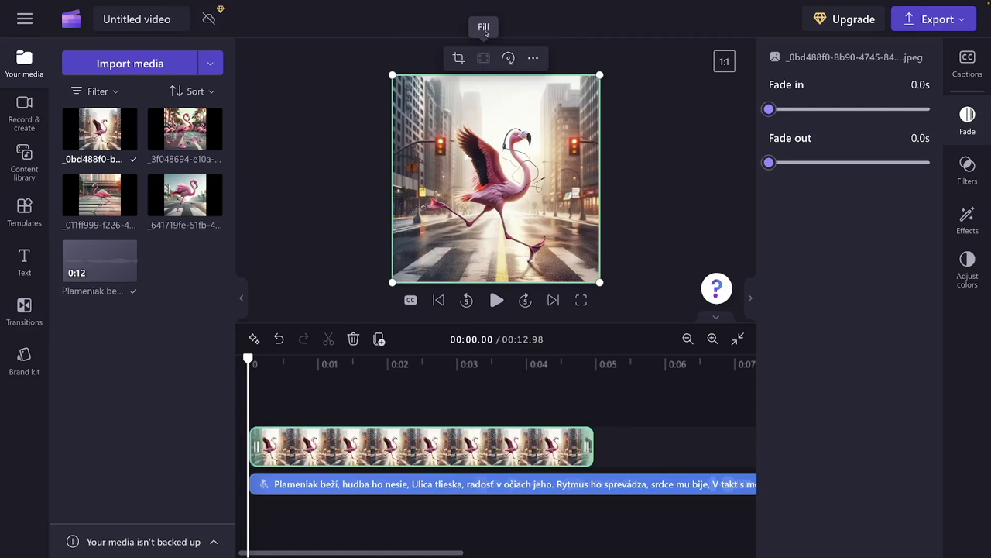
Step: Set the video's aspect ratio to 16:9, then fill the frame with the first flamingo image and shift it slightly down
click(725, 63)
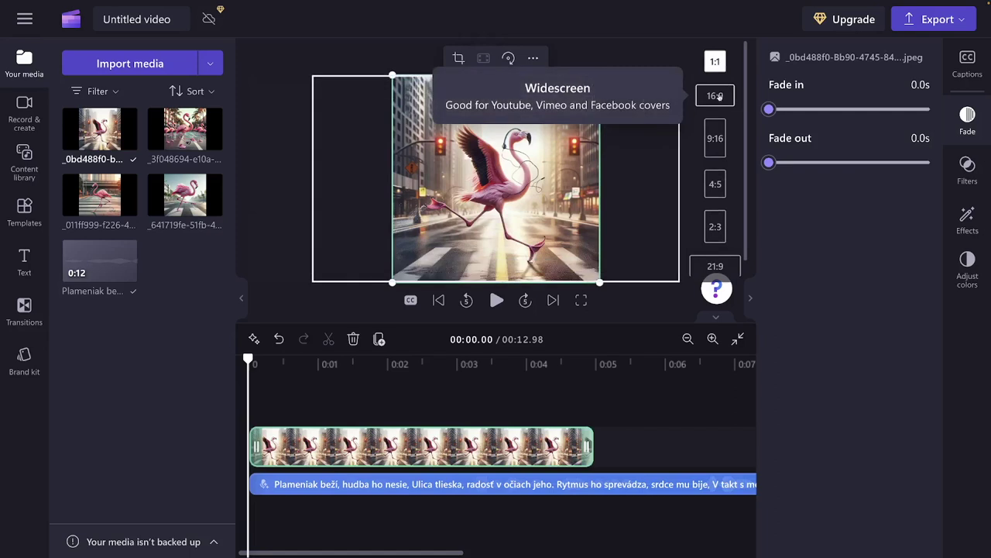
click(728, 98)
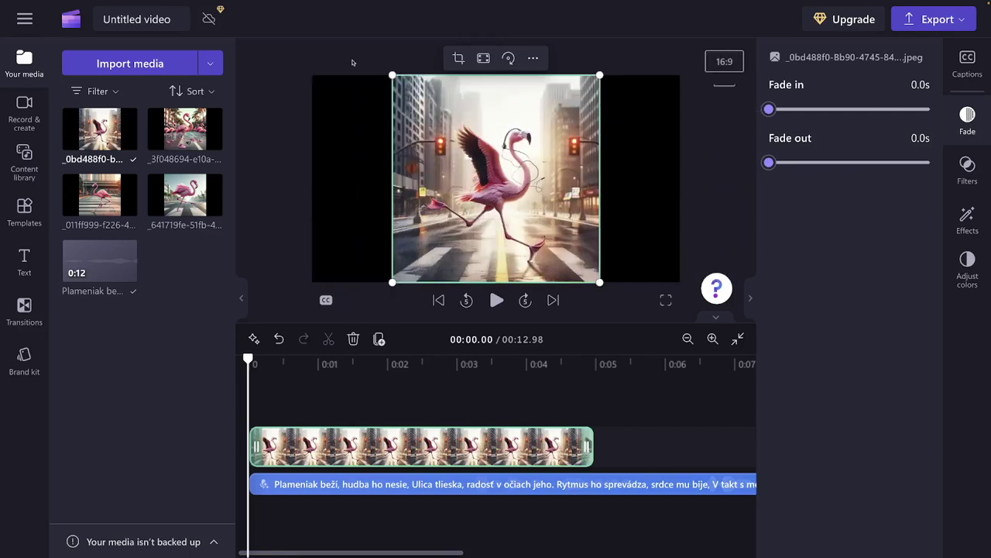
click(483, 59)
mouse_move(548, 177)
mouse_down()
mouse_move(548, 199)
mouse_move(550, 190)
mouse_up()
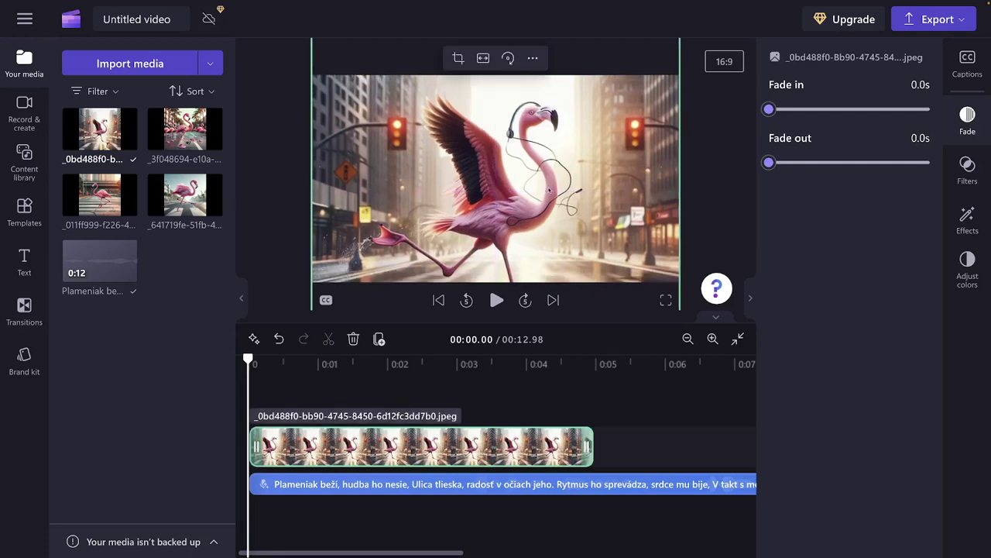
Step: Play past the first image, add the _011ff999 flamingo image after it on the video track, and delete all visual gaps
click(499, 303)
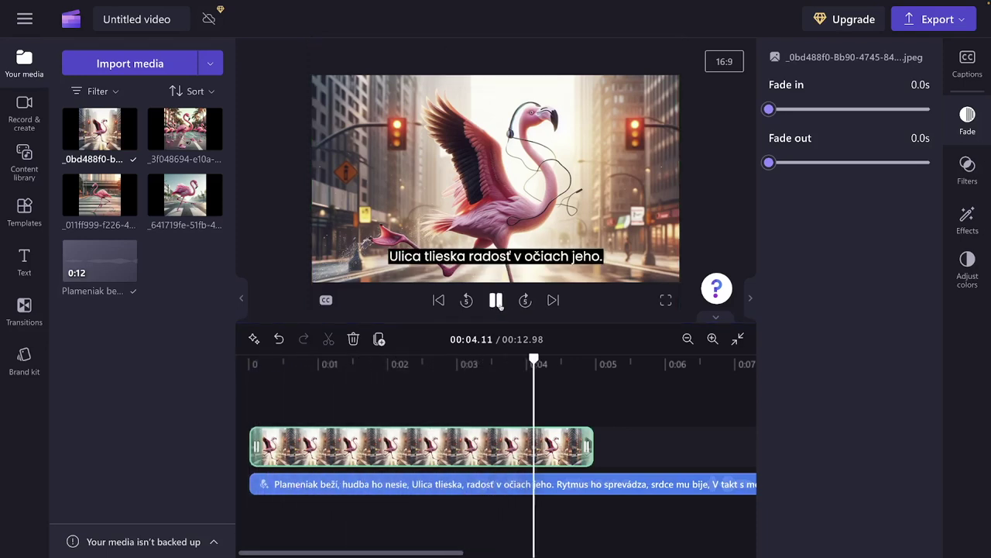
click(496, 301)
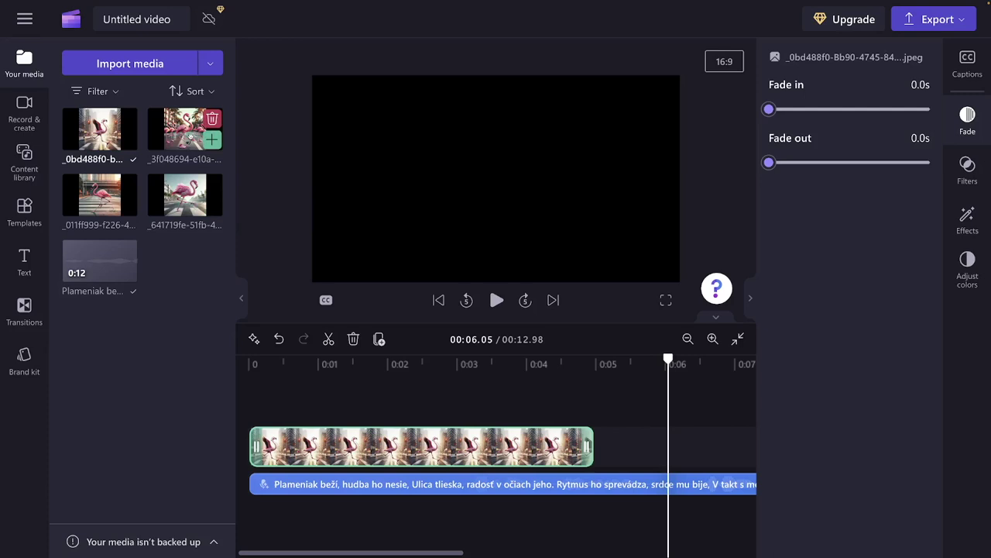
drag(100, 197, 691, 449)
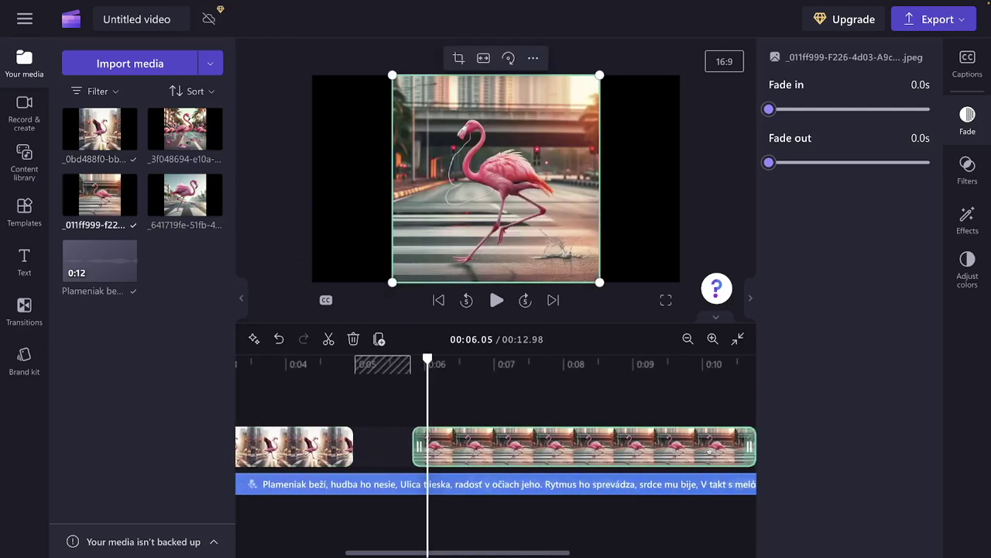
mouse_move(373, 449)
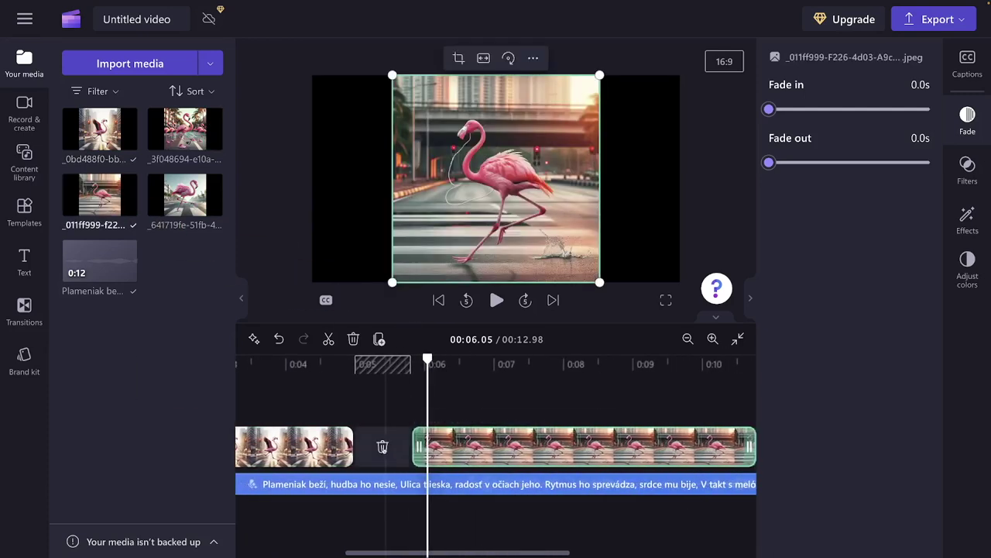
right_click(373, 449)
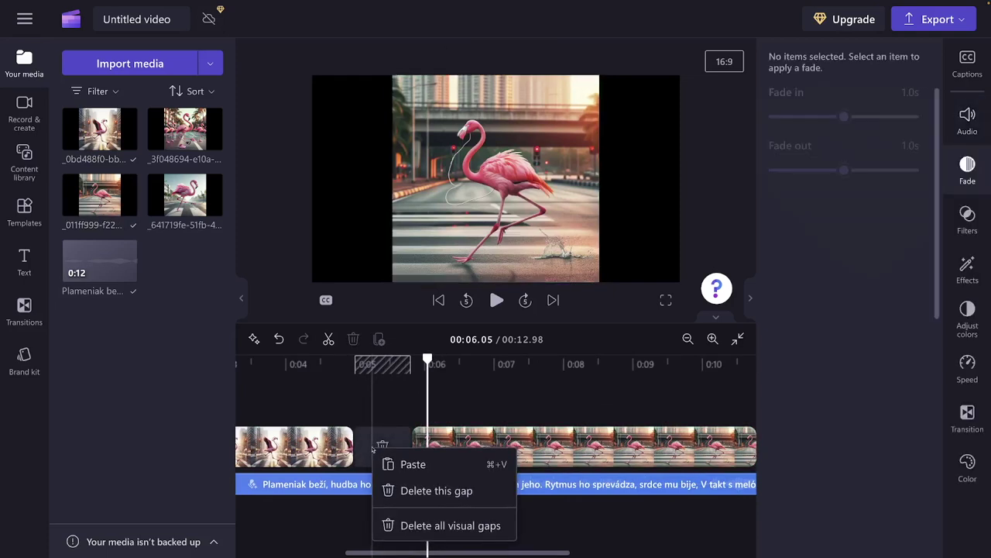
click(429, 526)
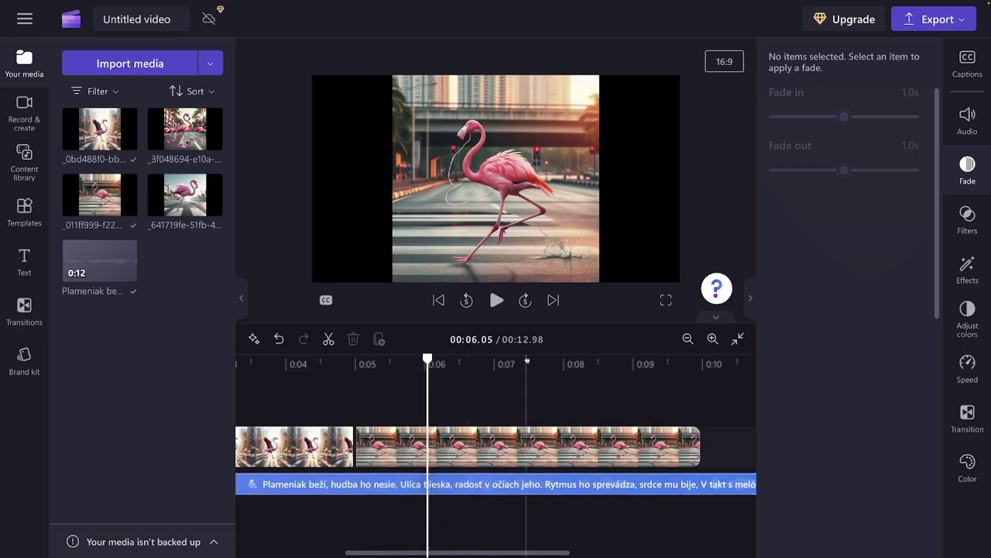
Step: Fill the frame with the second flamingo image and shift it slightly down so the head sits inside the frame
click(492, 177)
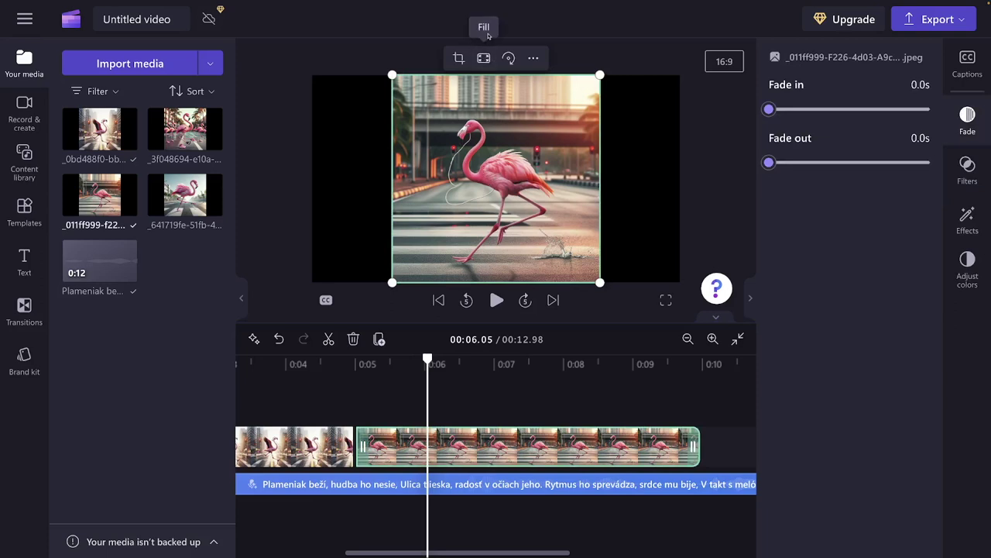
click(484, 59)
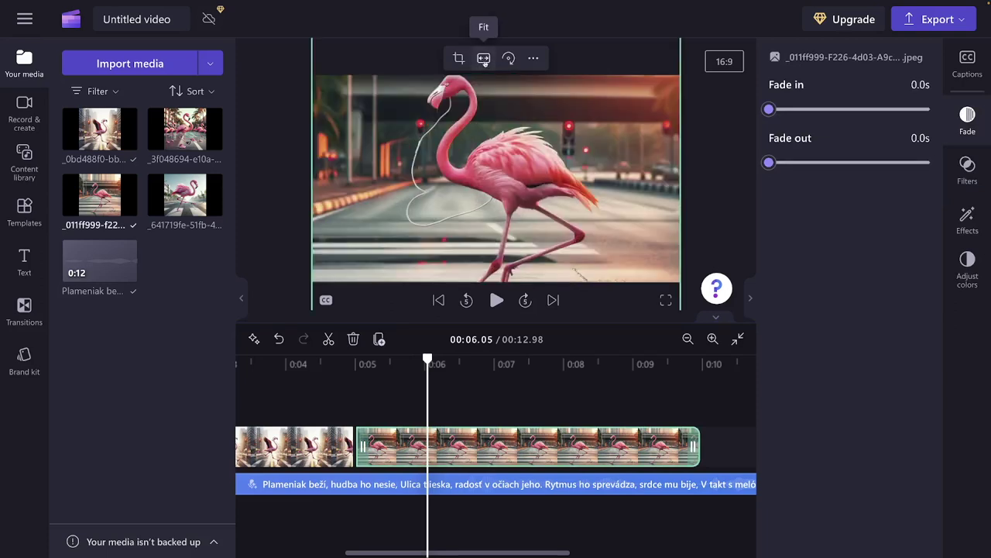
mouse_move(524, 180)
mouse_down()
mouse_move(520, 203)
mouse_move(521, 187)
mouse_up()
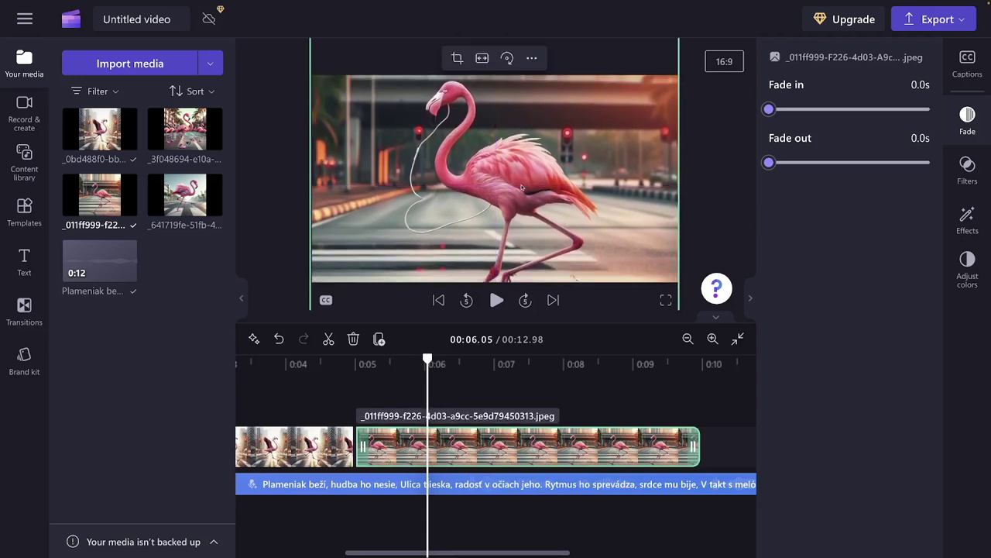
Step: Add the _641719fe flamingo image to the video track after the second image
scroll(595, 376, right, 5)
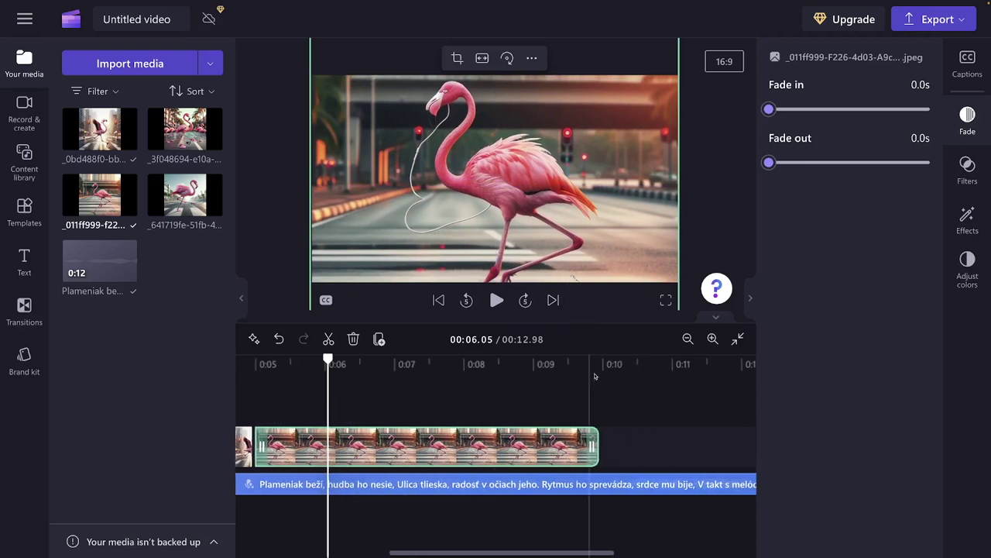
scroll(595, 377, right, 1)
mouse_move(124, 203)
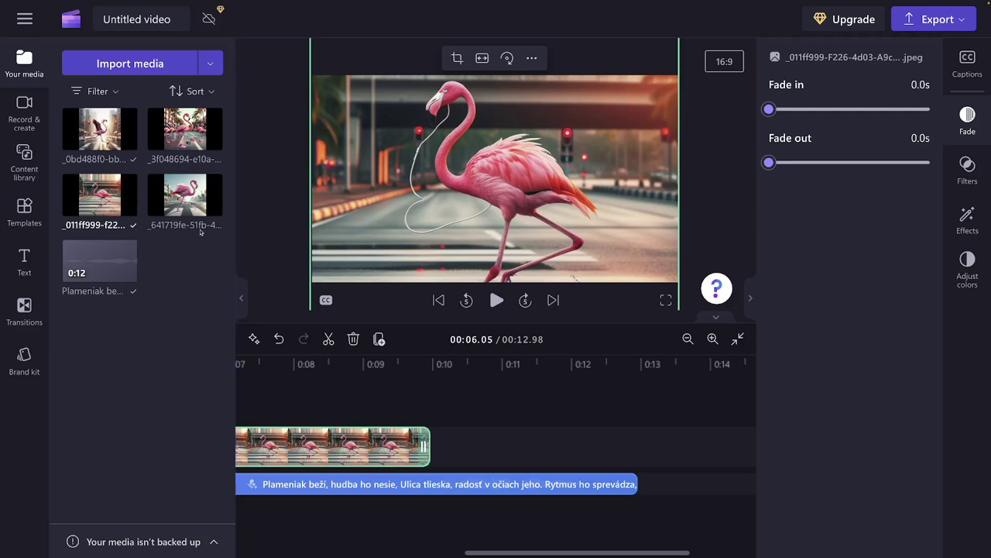
mouse_move(186, 202)
drag(185, 197, 430, 390)
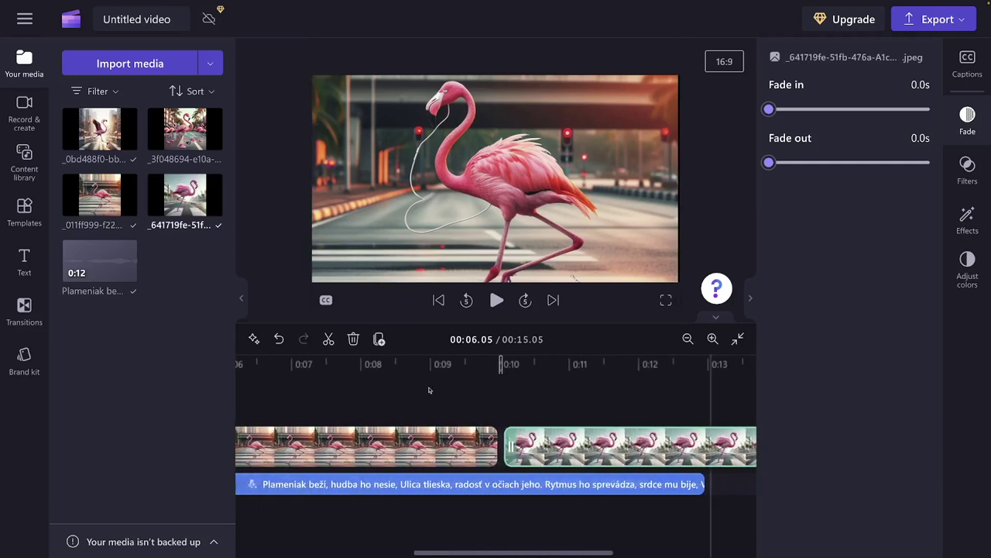
scroll(429, 390, right, 3)
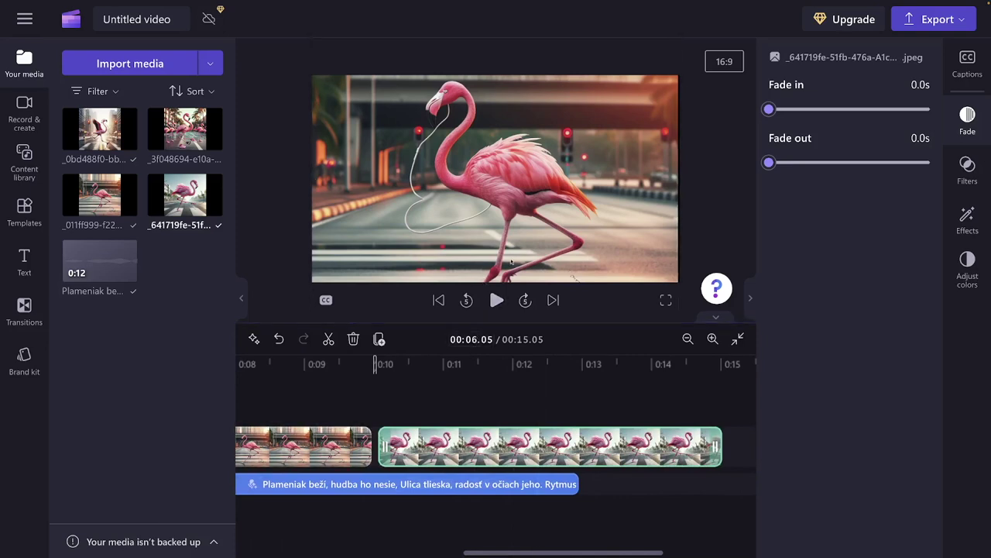
Step: Play into the third flamingo image, fill the frame with it and move it down so the whole head fits
click(543, 255)
click(557, 443)
click(497, 301)
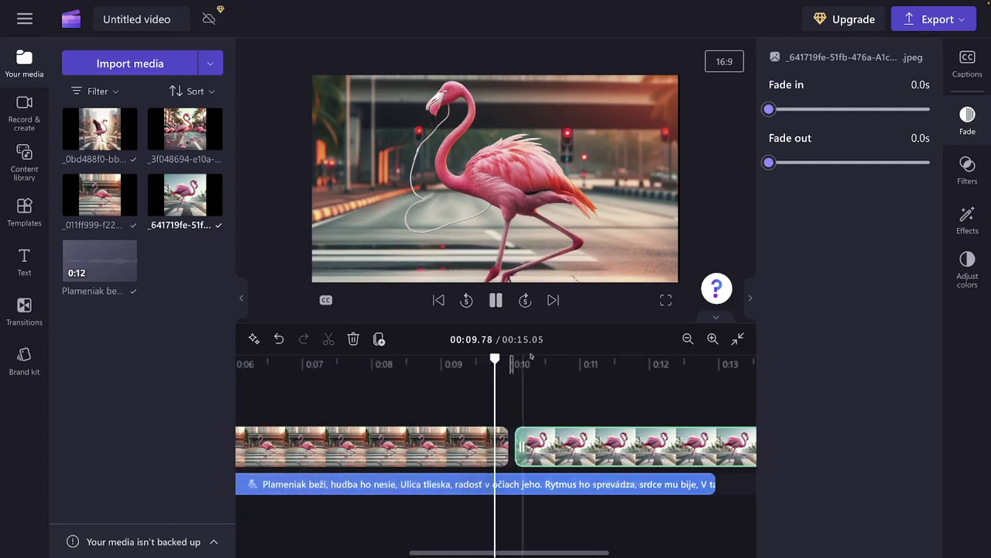
click(494, 301)
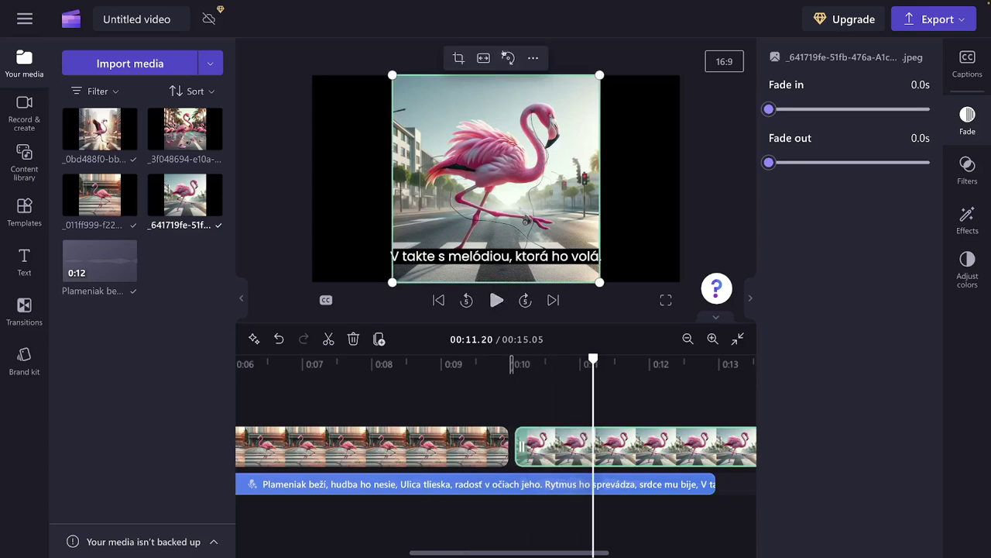
click(483, 59)
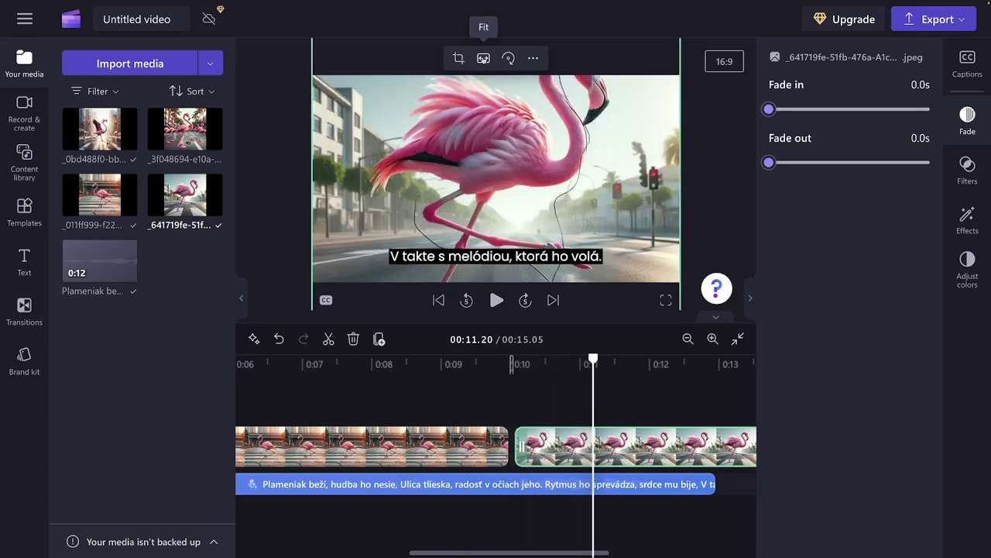
drag(531, 165, 527, 203)
Step: Trim the end of the third flamingo image to the end of the voice-over at 00:12.98
scroll(657, 396, right, 5)
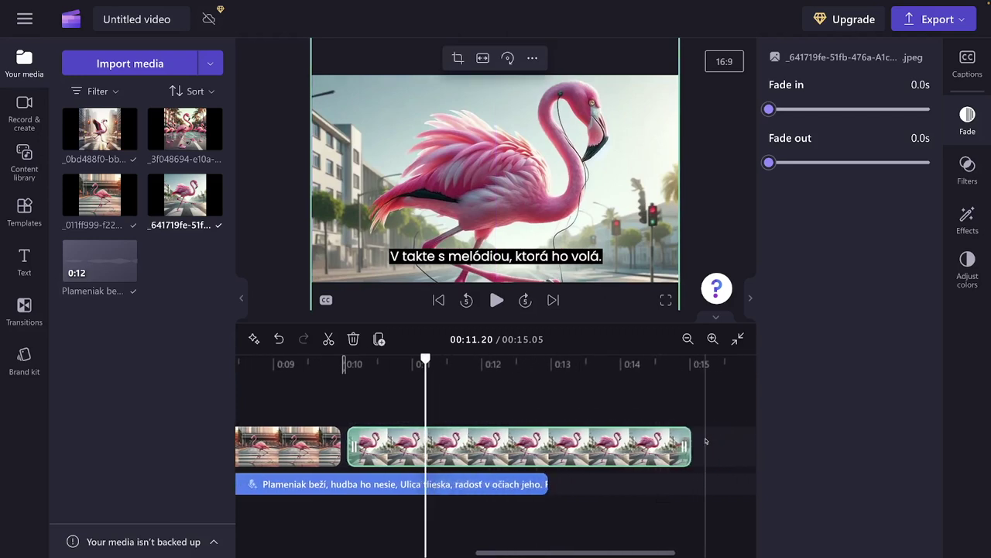
drag(686, 446, 547, 447)
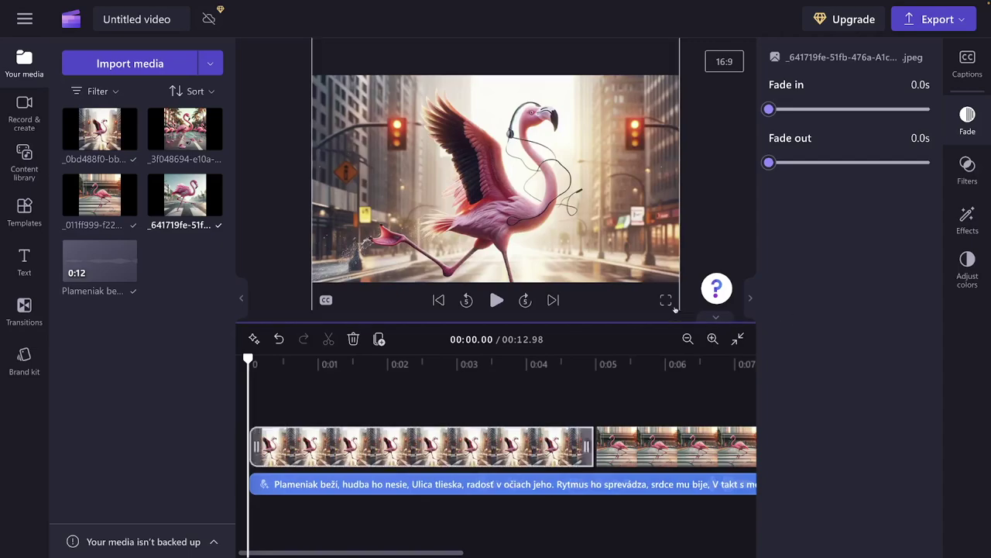
Step: Play the whole video from the start in full screen and return to the editor
click(666, 302)
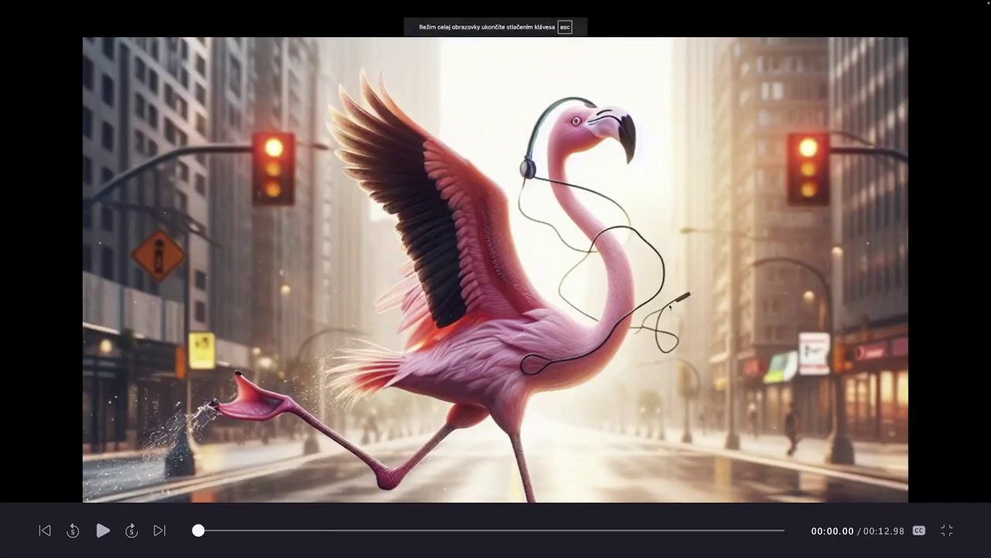
click(103, 530)
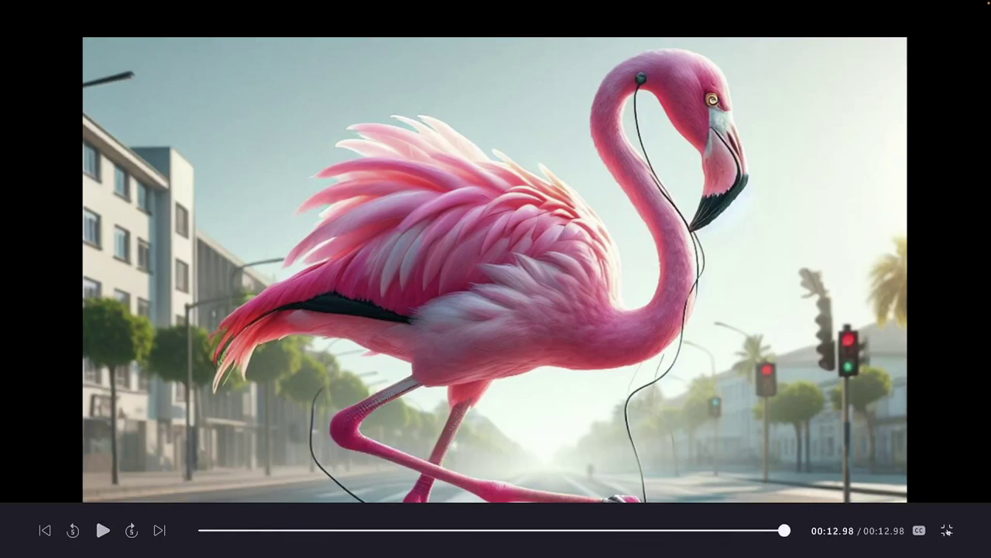
click(947, 530)
Step: Add a Cross fade transition with a duration of 1 between the first and second flamingo images
drag(493, 551, 269, 552)
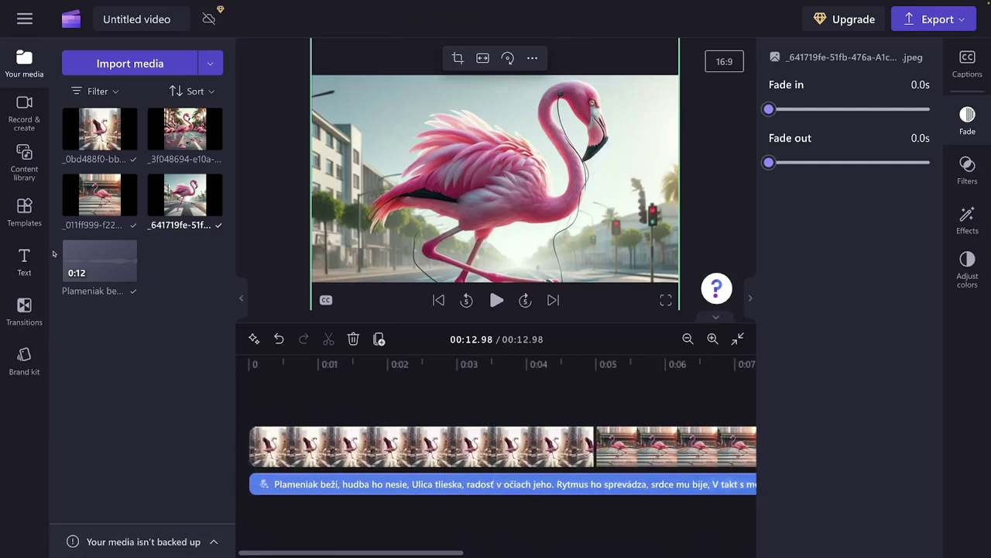
click(24, 310)
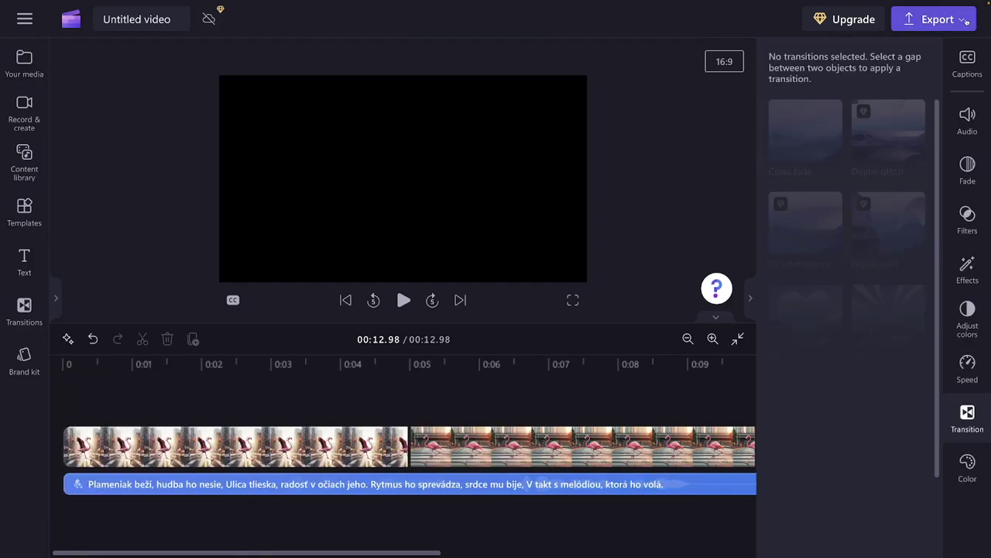
click(24, 312)
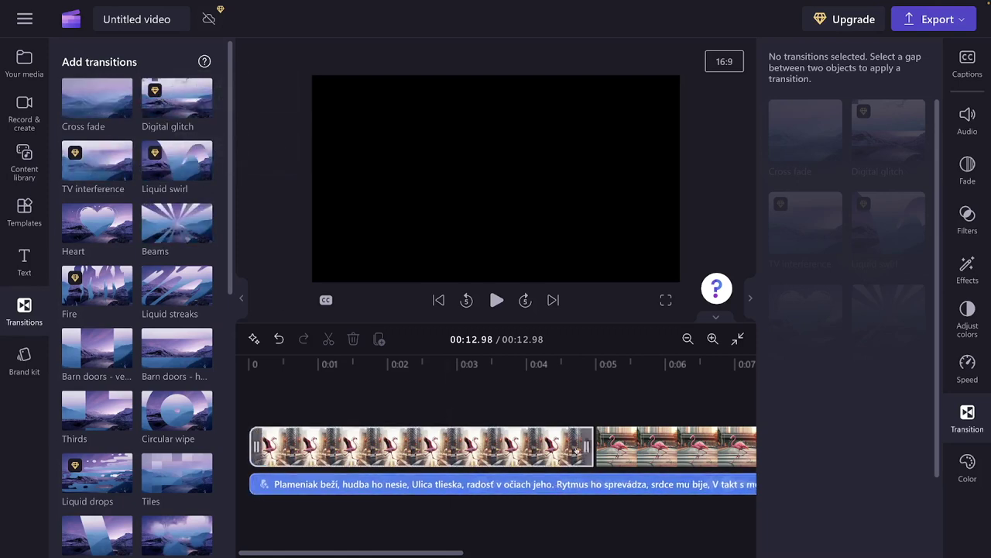
mouse_move(595, 447)
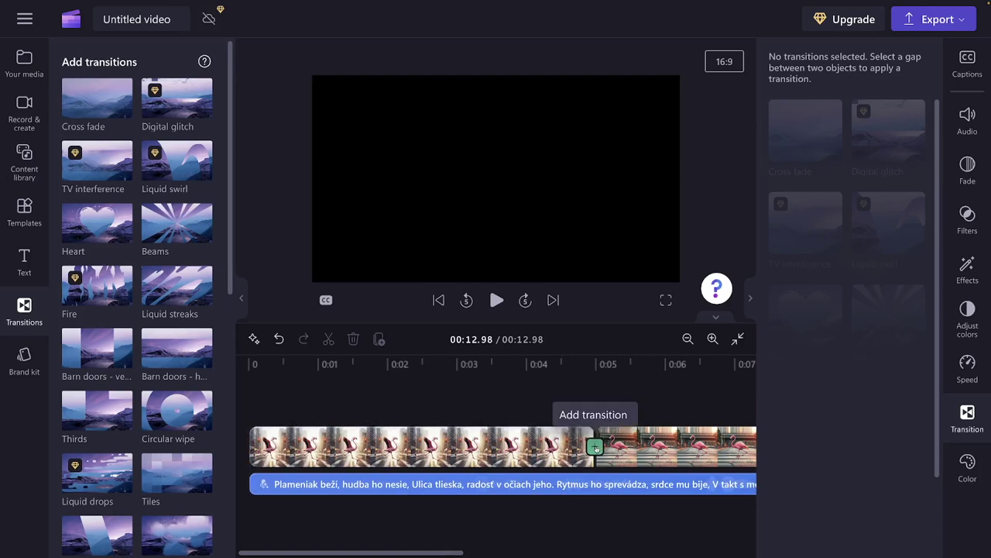
click(595, 447)
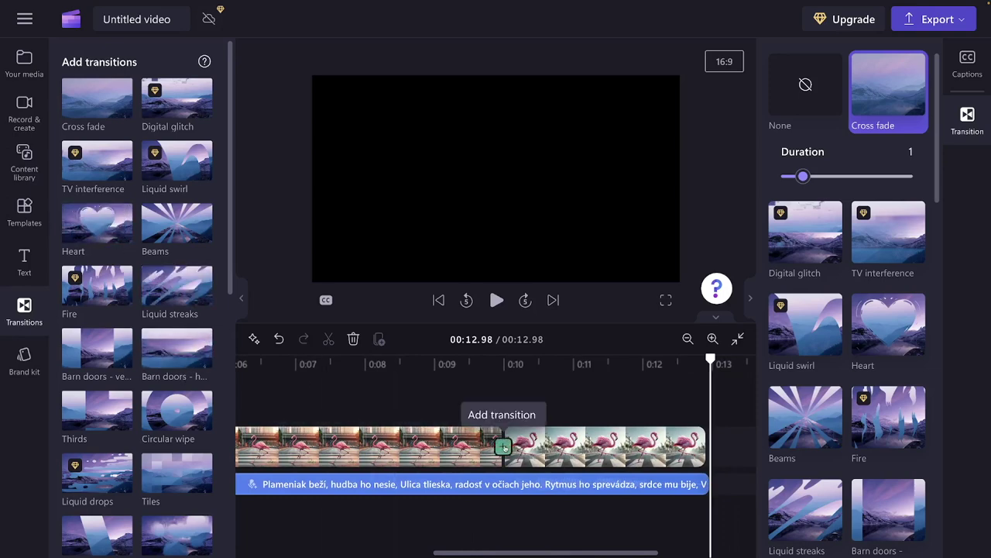
Step: Add a Cross fade transition between the second and third flamingo images and play the whole video in full screen
click(504, 447)
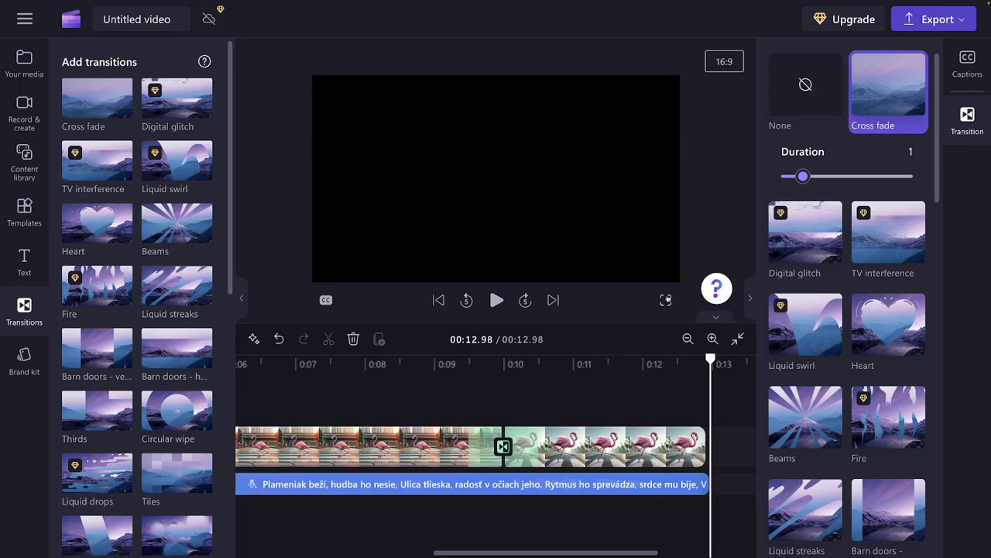
click(667, 299)
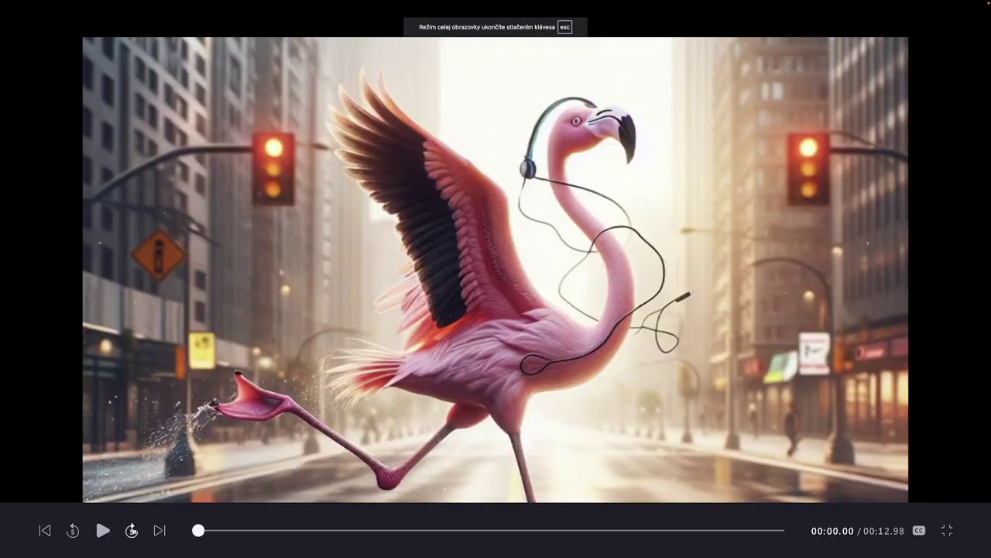
click(102, 532)
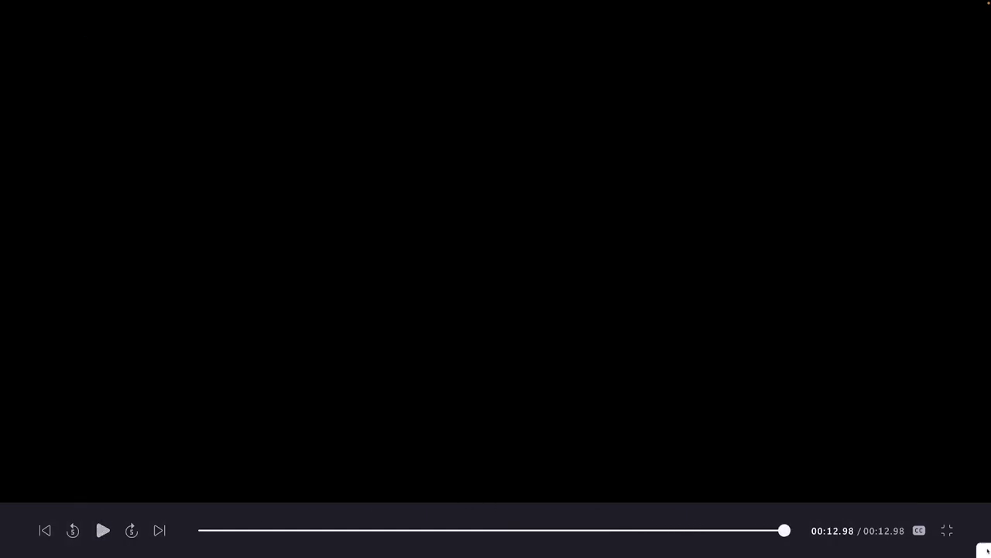
click(948, 531)
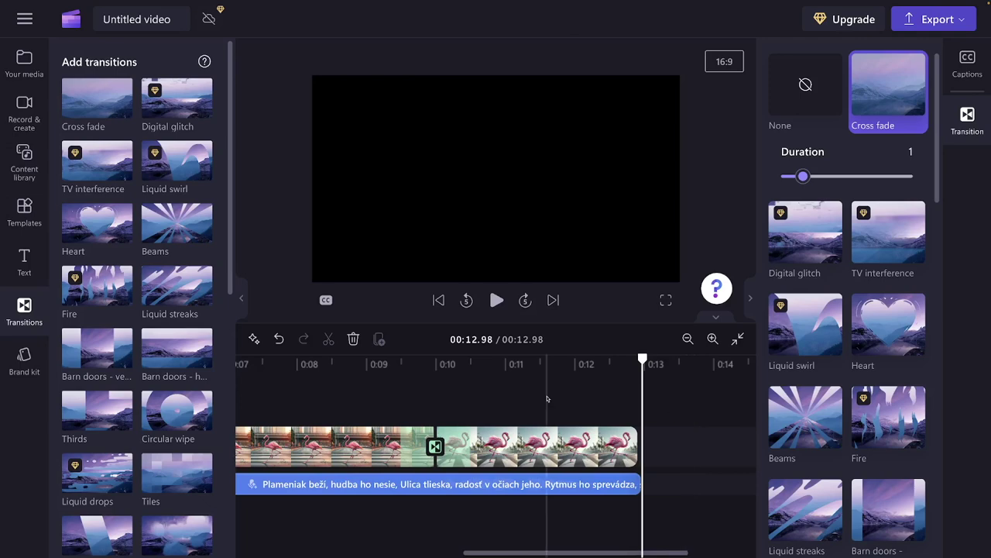
Step: Export the video in 1080p quality and look through the options for saving or sharing it
click(937, 19)
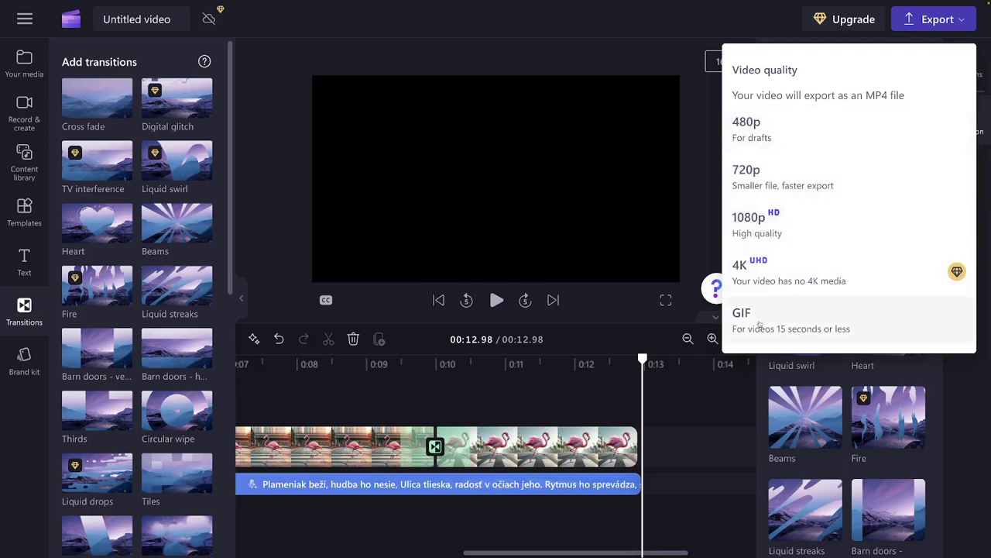
click(747, 220)
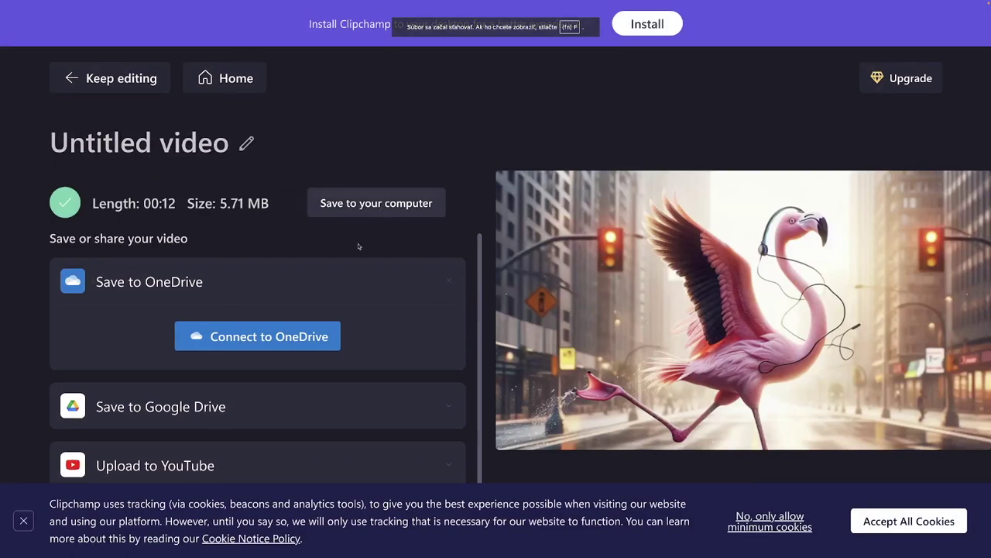
scroll(200, 416, down, 3)
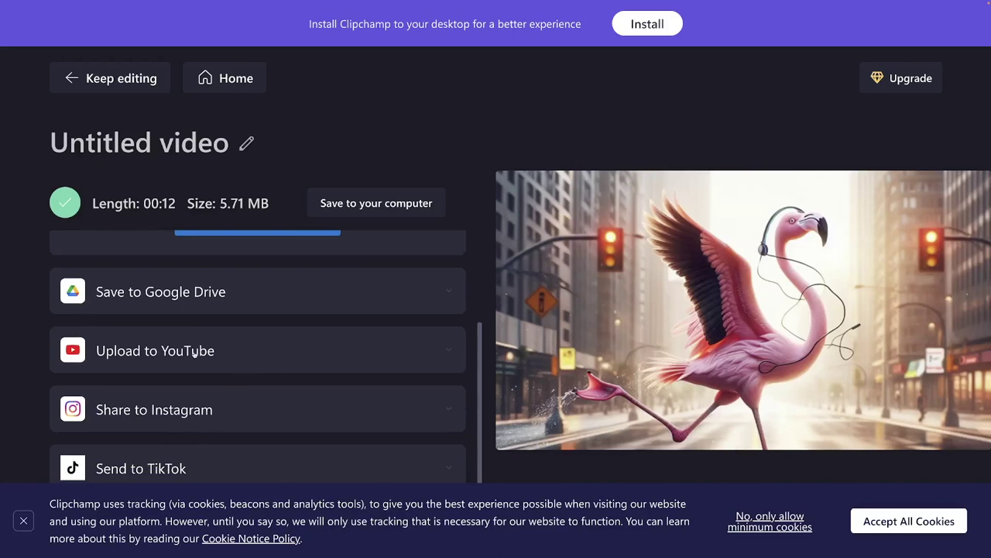
scroll(187, 412, down, 1)
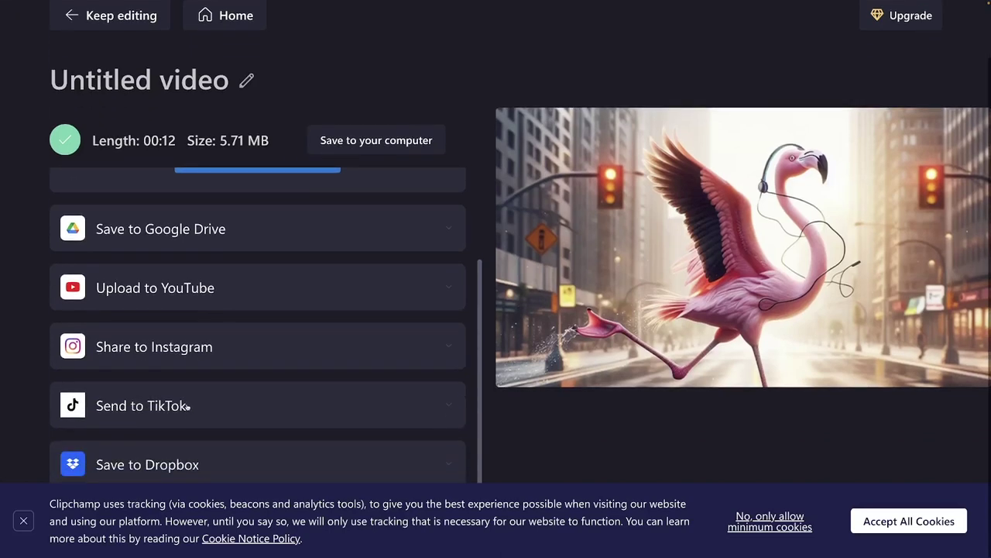
scroll(256, 401, up, 2)
scroll(259, 400, up, 1)
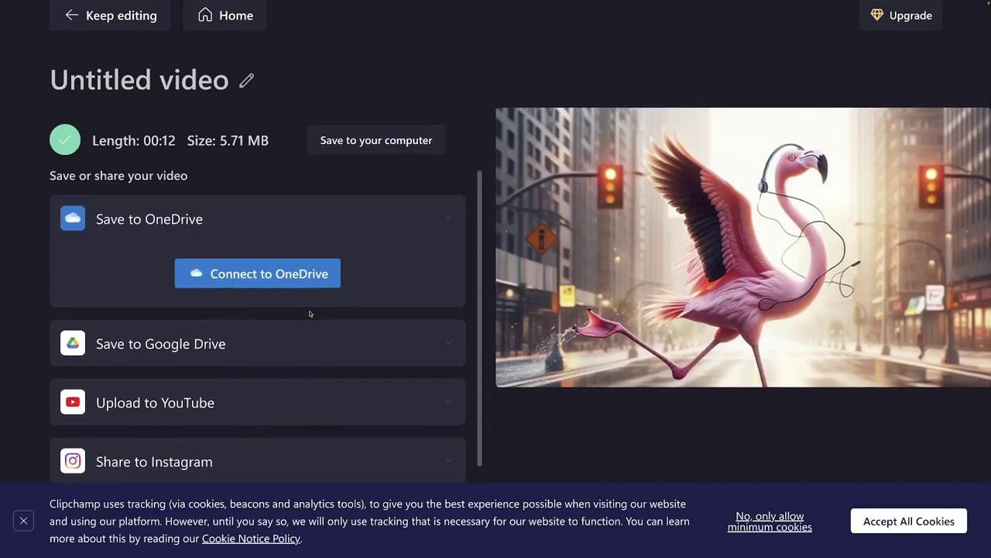
Step: Save the exported video to the computer as plameniak.mp4 in the Dokumenty folder
click(398, 145)
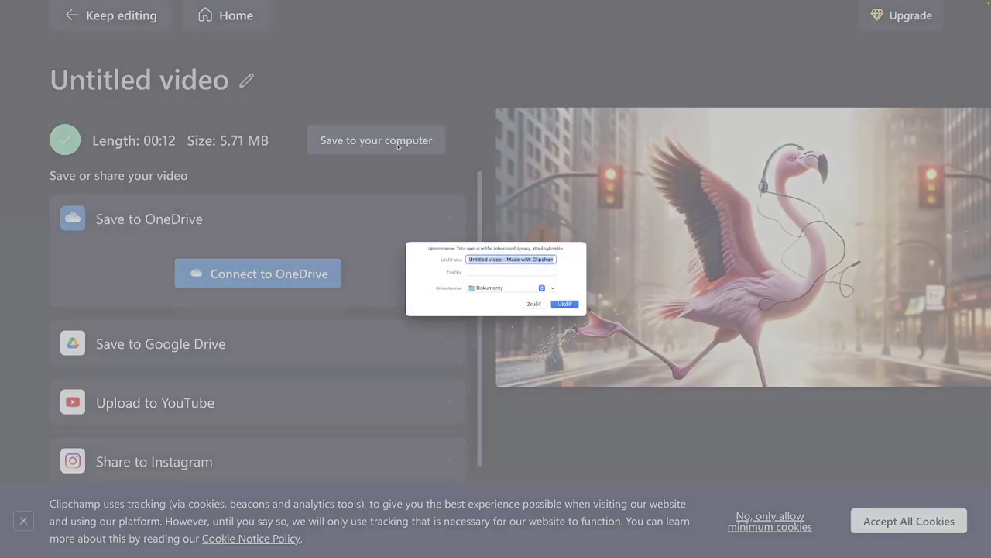
text(plamen.mp4)
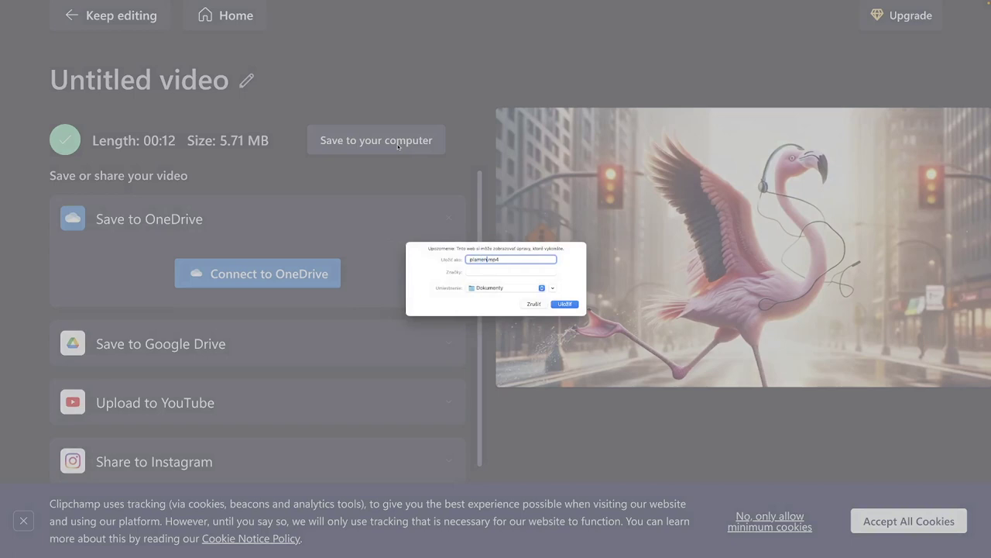
text(ia)
key(BackSpace)
key(BackSpace)
text(iak)
click(566, 304)
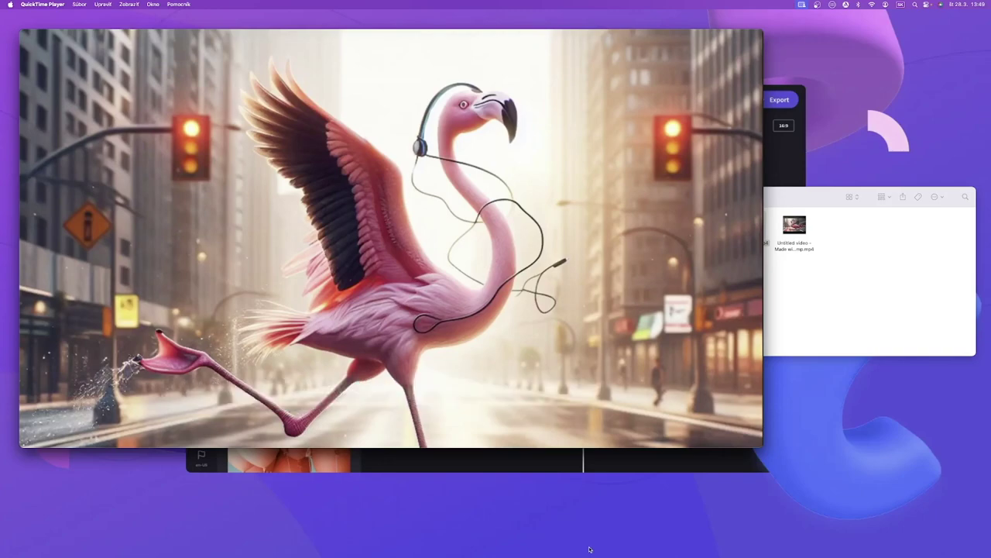
mouse_move(684, 371)
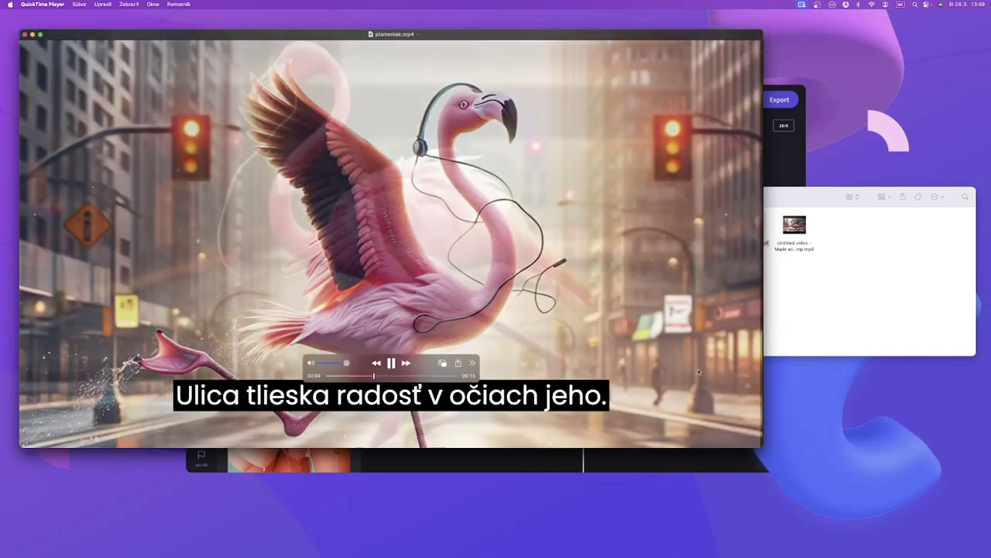